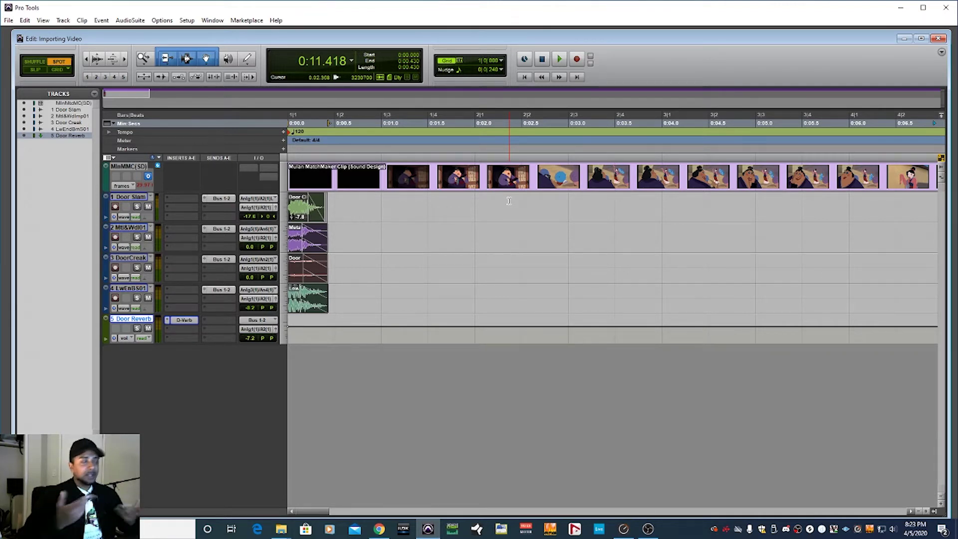
- Show the Video window and place it over the empty area below the tracks
{"action": "left_click", "coordinate": [211, 20]}
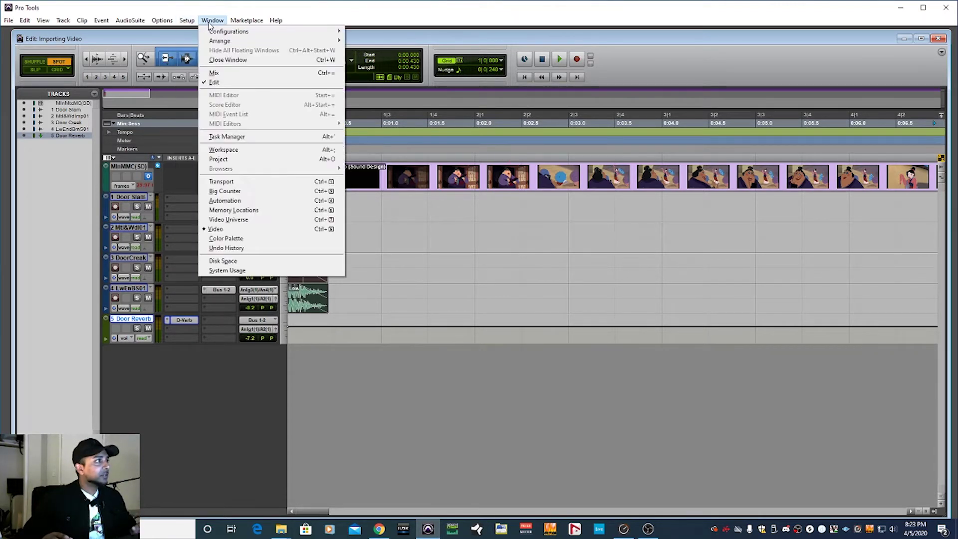
{"action": "left_click", "coordinate": [209, 23]}
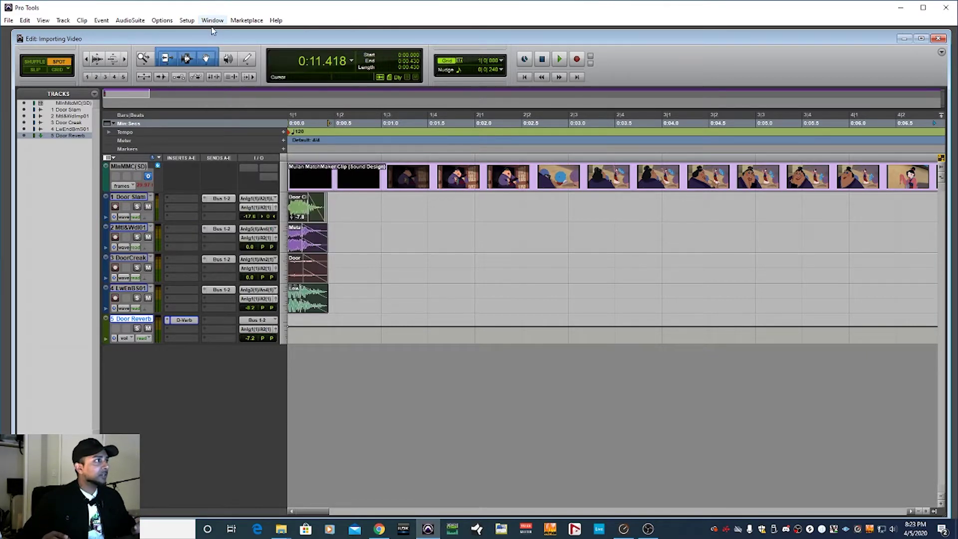
{"action": "left_click_drag", "start_coordinate": [213, 39], "coordinate": [209, 35]}
{"action": "left_click", "coordinate": [213, 20]}
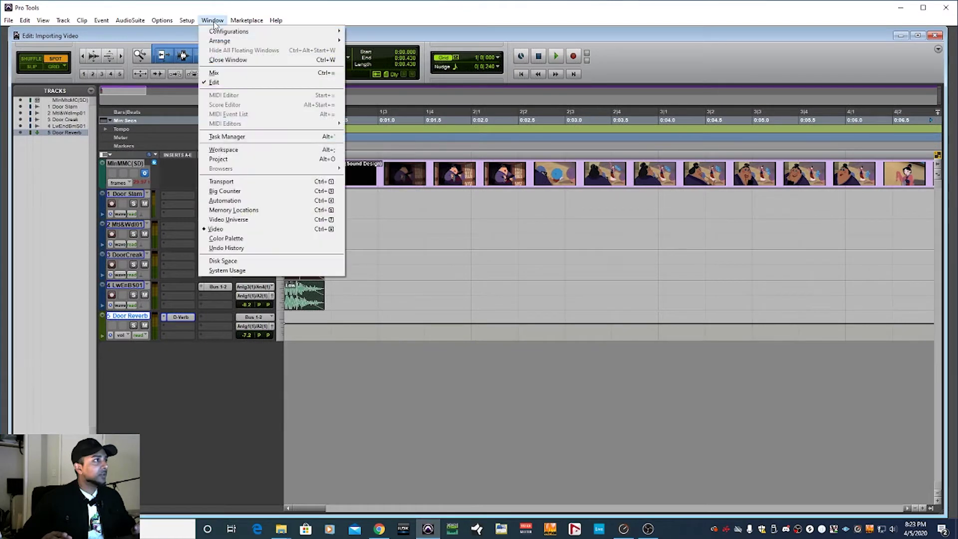
{"action": "left_click", "coordinate": [230, 229]}
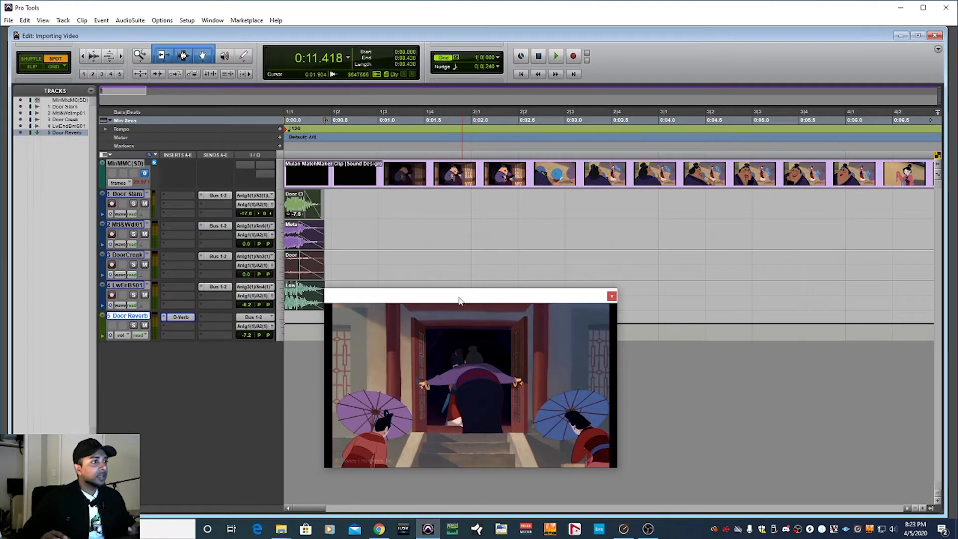
{"action": "left_click_drag", "start_coordinate": [459, 299], "coordinate": [482, 267]}
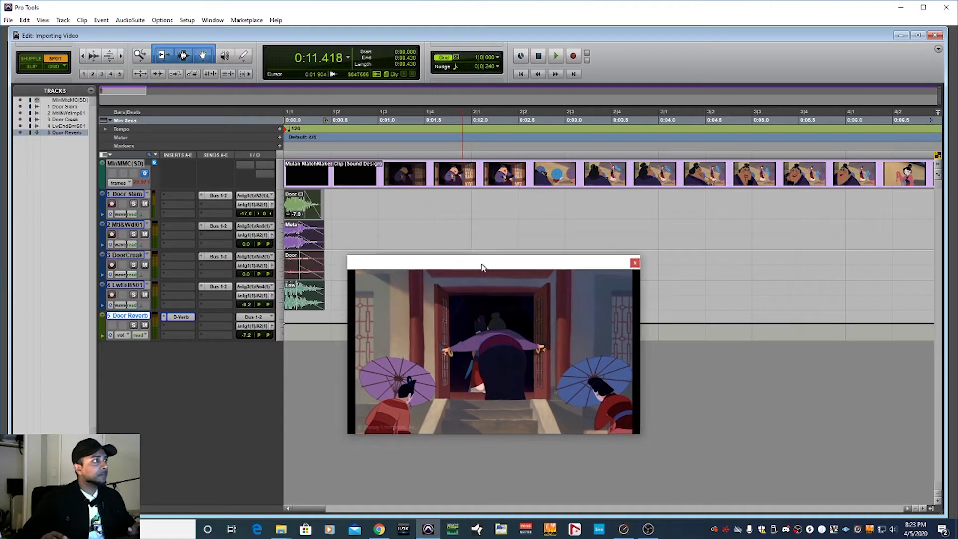
- Play the Mulan clip from about 2.2 s and watch it through the doors closing, with more of the timeline in view
{"action": "left_click", "coordinate": [493, 120]}
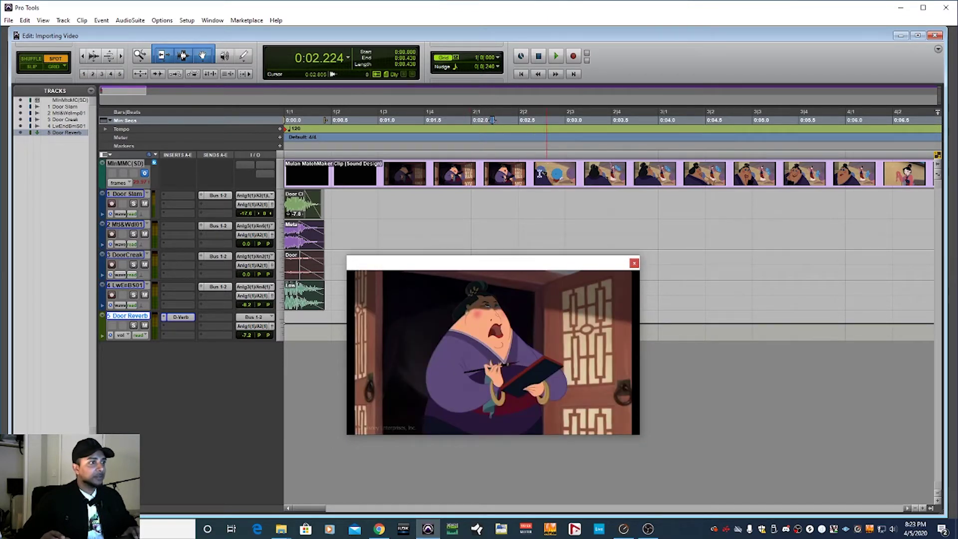
{"action": "left_click_drag", "start_coordinate": [494, 265], "coordinate": [503, 258]}
{"action": "key", "text": "space"}
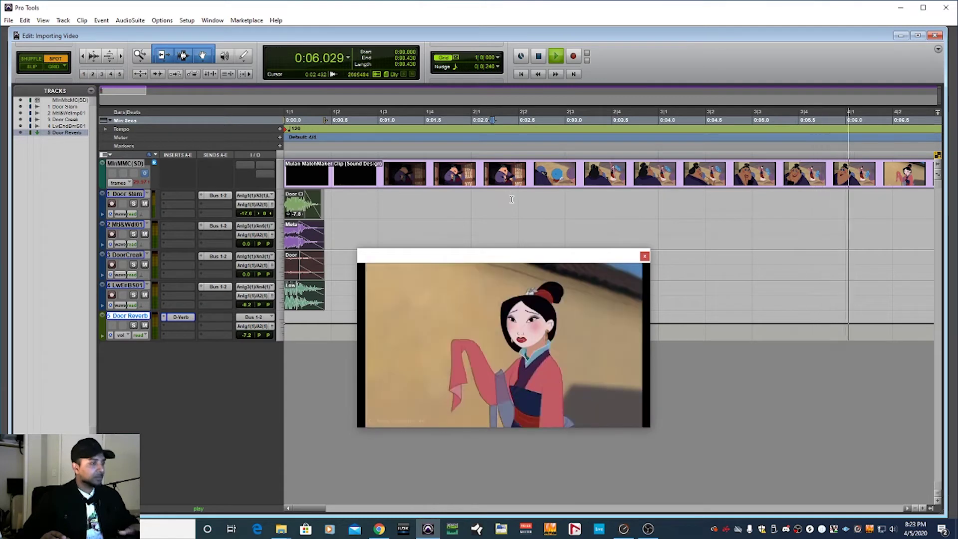
{"action": "key", "text": "r"}
{"action": "key", "text": "r"}
{"action": "key", "text": "r"}
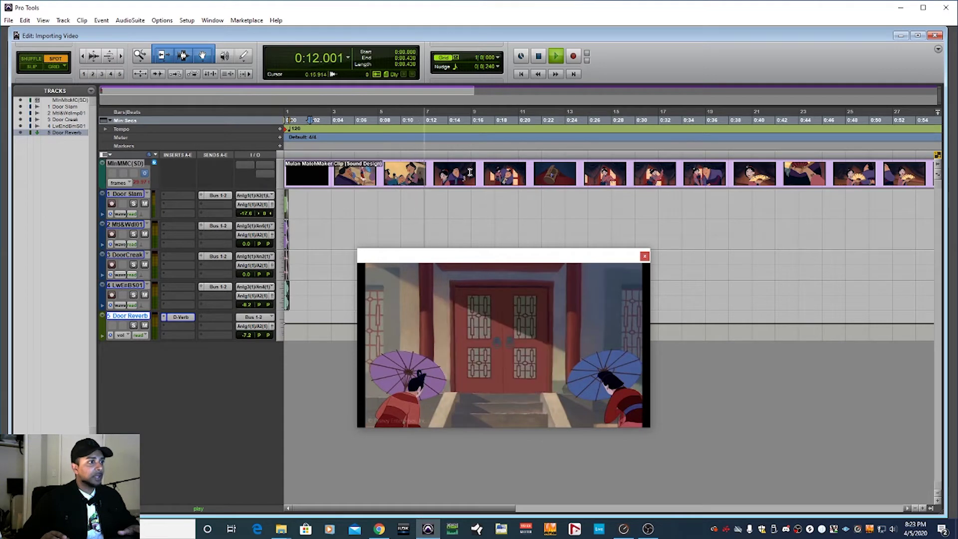
{"action": "key", "text": "space"}
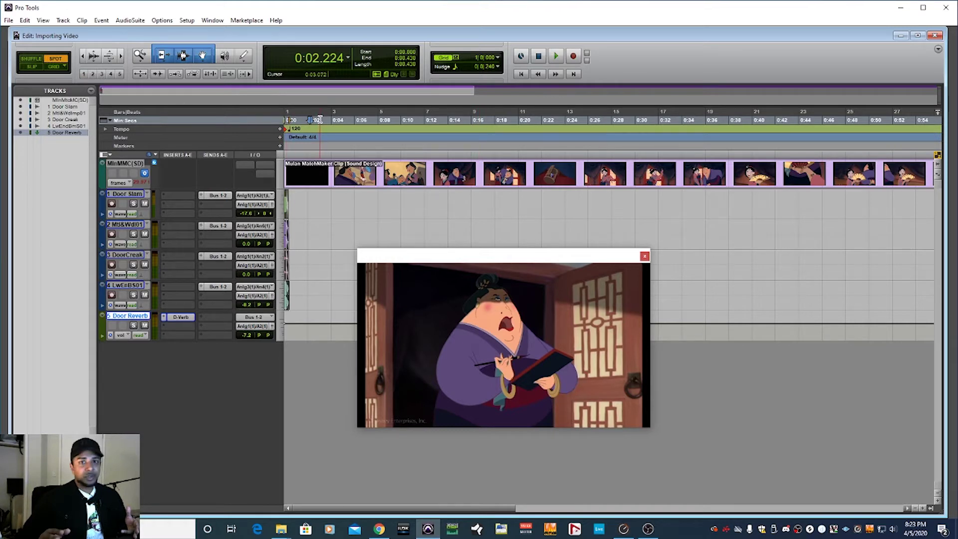
- Turn on Insertion Follows Playback and test it with a short playback
{"action": "left_click", "coordinate": [245, 75]}
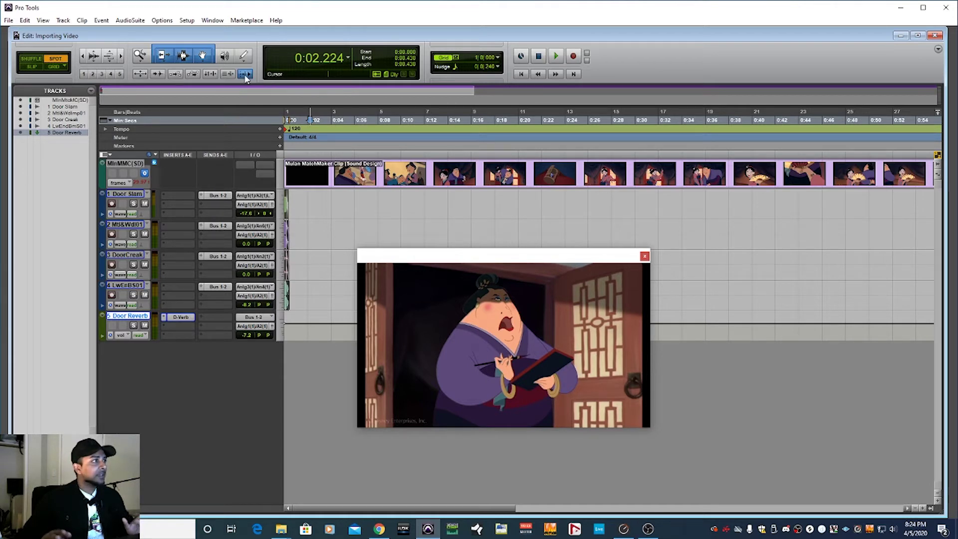
{"action": "key", "text": "space"}
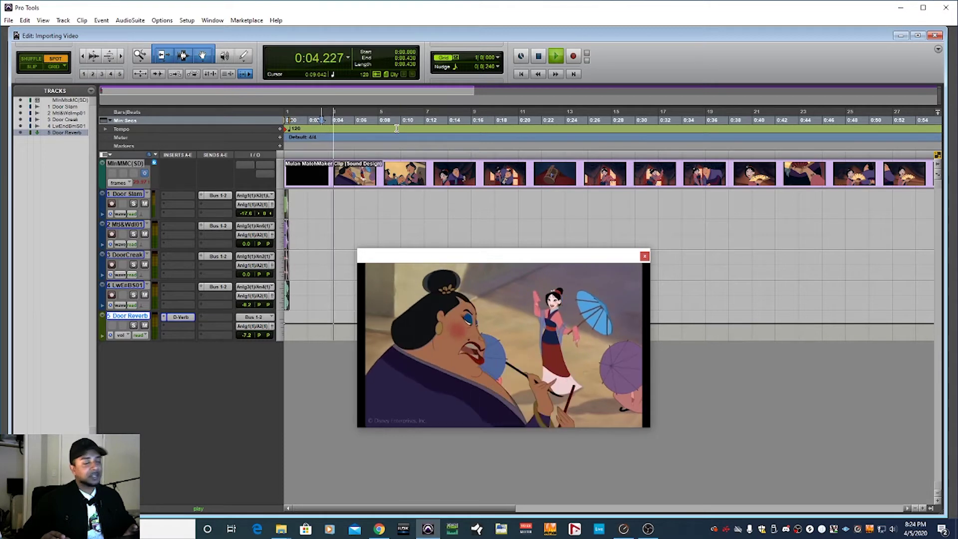
{"action": "key", "text": "space"}
- Play the video from about 9.9 s in short bursts to find where the doors shut, and check the main counter's time format options
{"action": "left_click", "coordinate": [411, 124]}
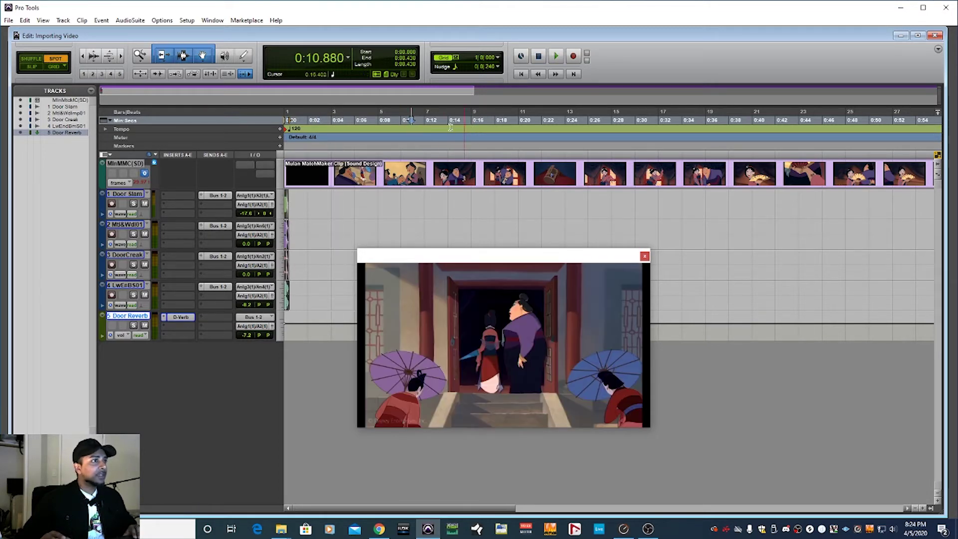
{"action": "left_click", "coordinate": [400, 127]}
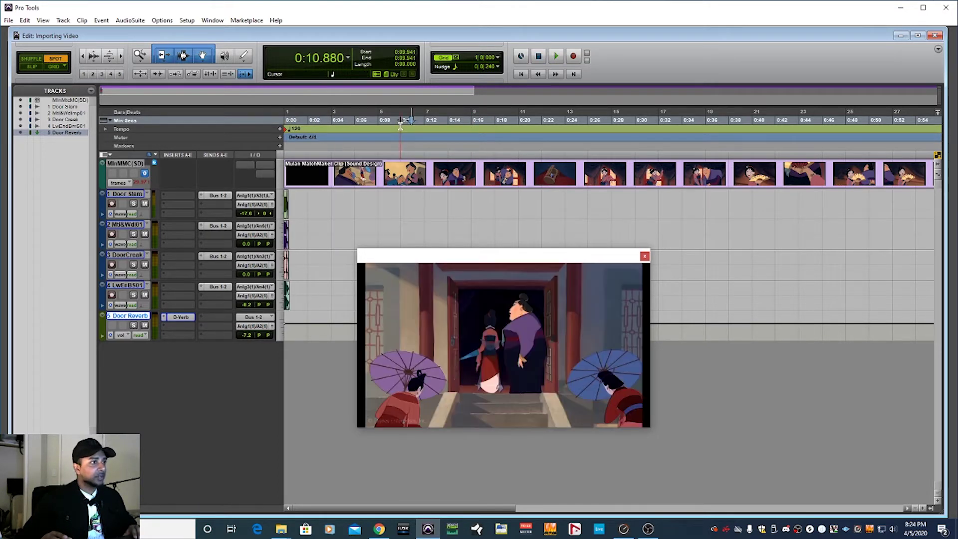
{"action": "key", "text": "space"}
{"action": "key", "text": "space"}
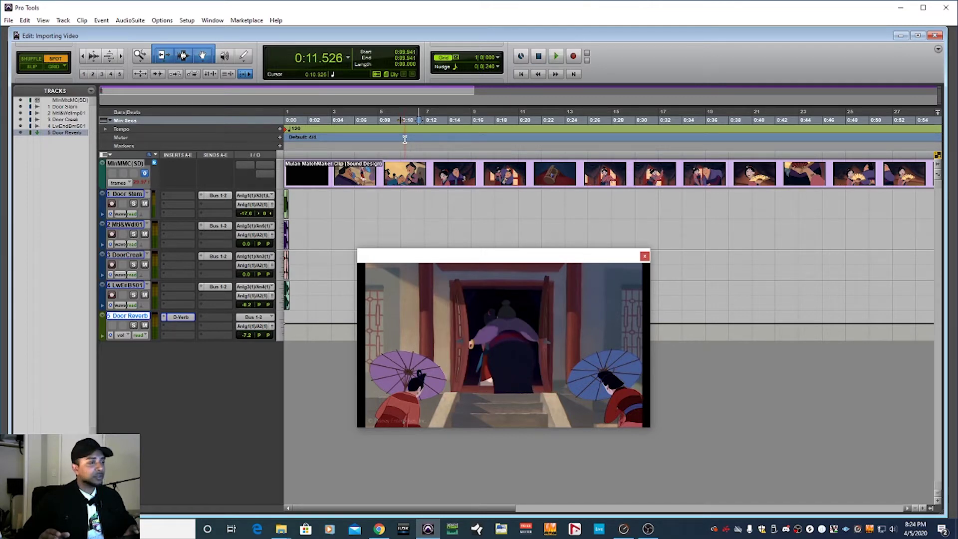
{"action": "key", "text": "space"}
{"action": "key", "text": "space"}
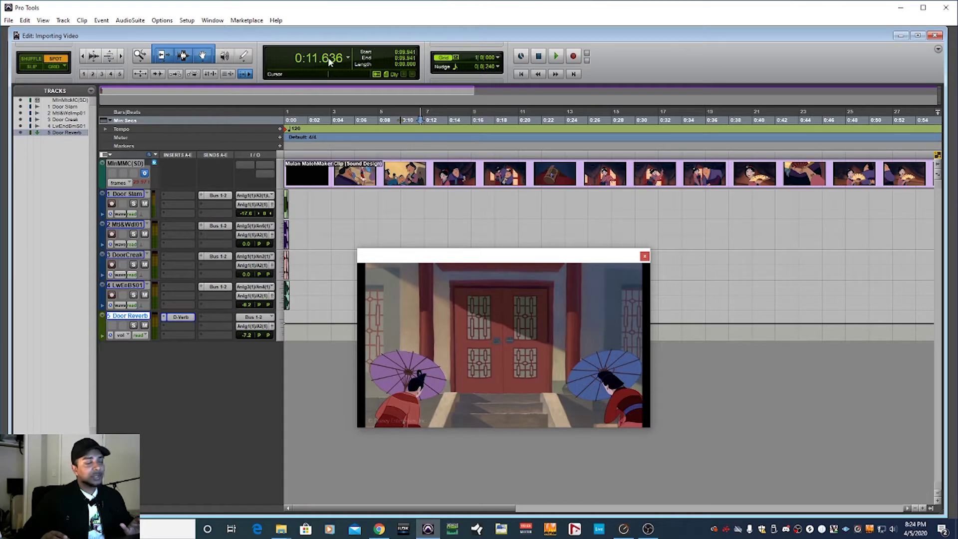
{"action": "left_click", "coordinate": [349, 57]}
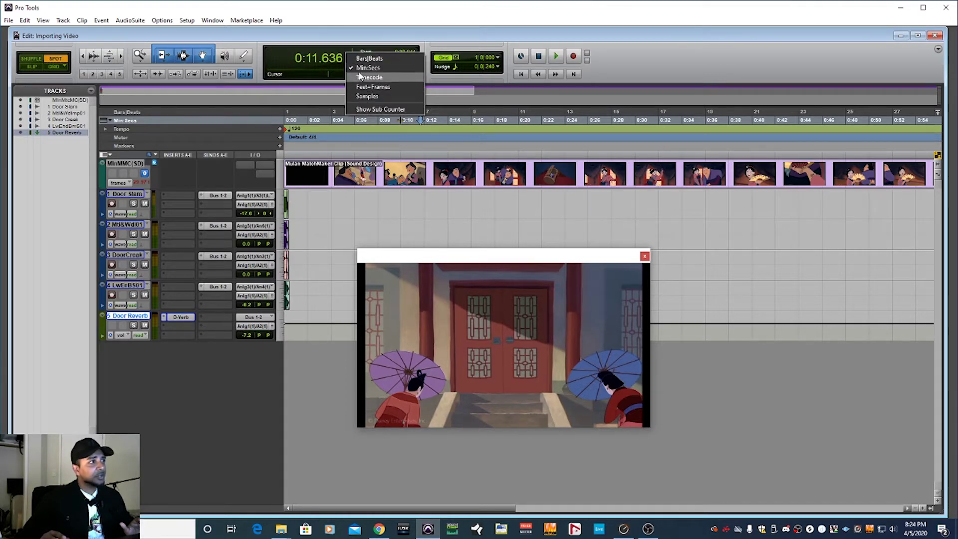
{"action": "left_click", "coordinate": [350, 37]}
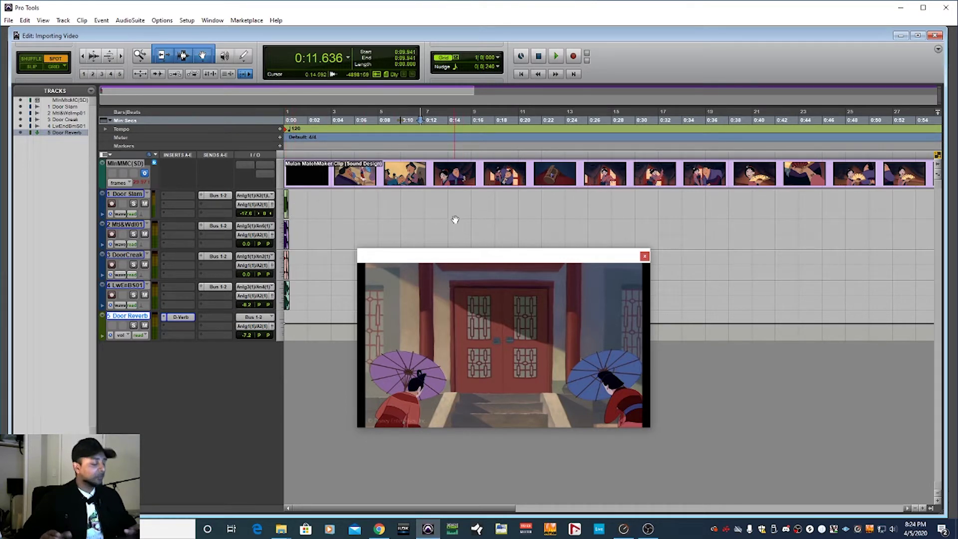
- Close the Video window and switch the edit mode to Slip
{"action": "left_click", "coordinate": [645, 256]}
{"action": "left_click", "coordinate": [31, 67]}
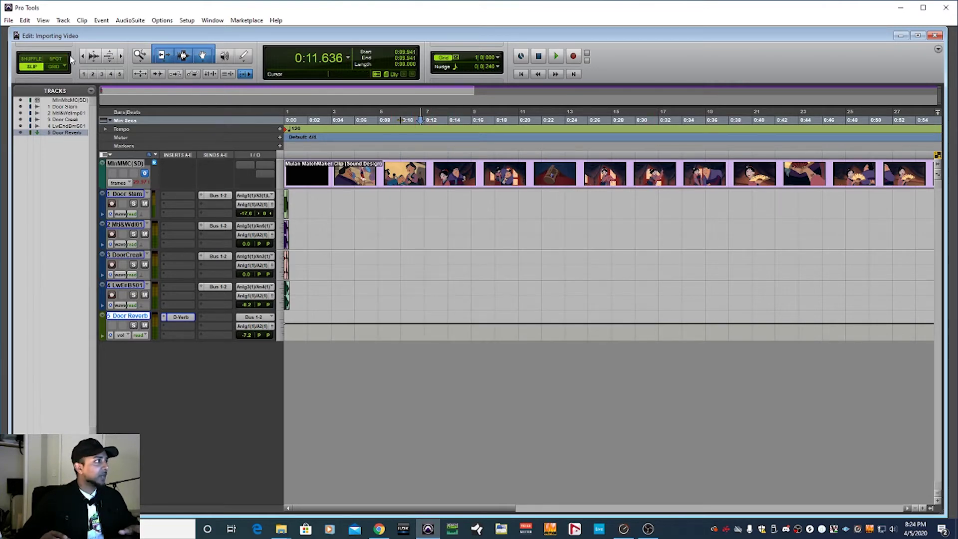
{"action": "left_click", "coordinate": [55, 59]}
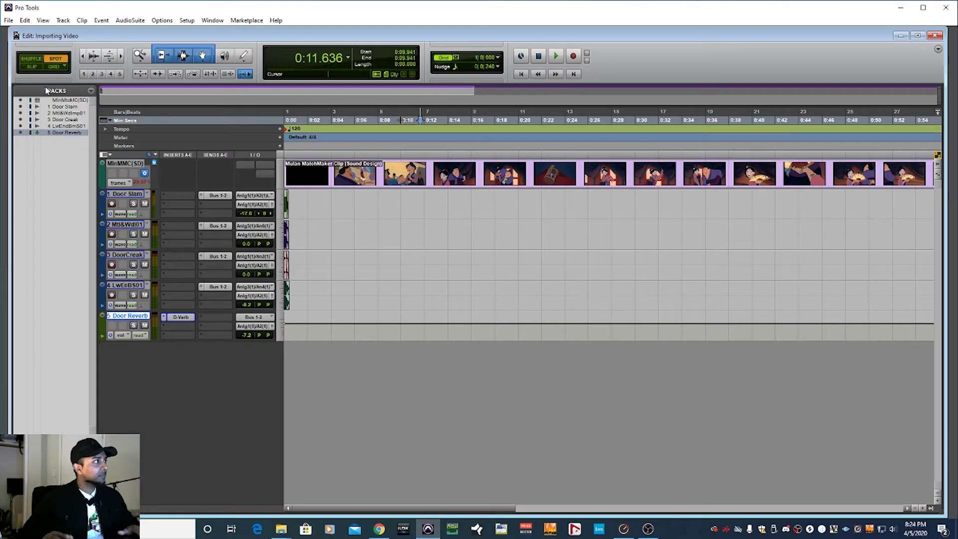
{"action": "key", "text": "t"}
{"action": "key", "text": "t"}
{"action": "key", "text": "t"}
{"action": "key", "text": "r"}
{"action": "key", "text": "r"}
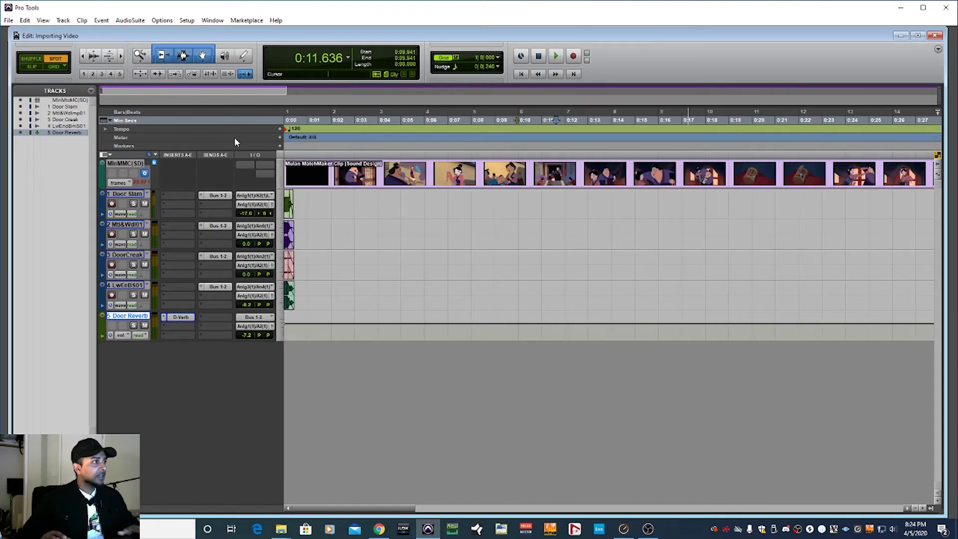
{"action": "left_click", "coordinate": [28, 71]}
- Examine the layered door sound clips at the start of the session close up
{"action": "left_click", "coordinate": [340, 205]}
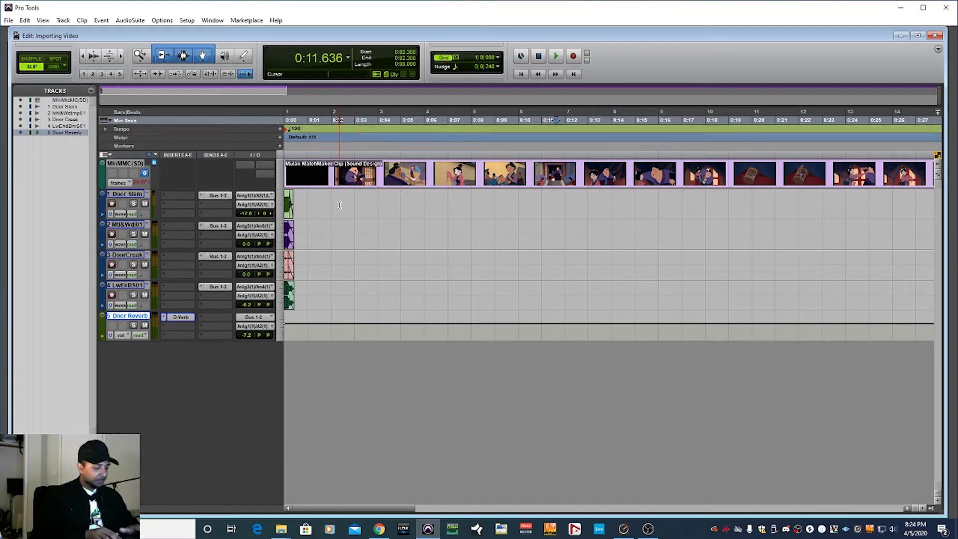
{"action": "key", "text": "Return"}
{"action": "key", "text": "t"}
{"action": "key", "text": "t"}
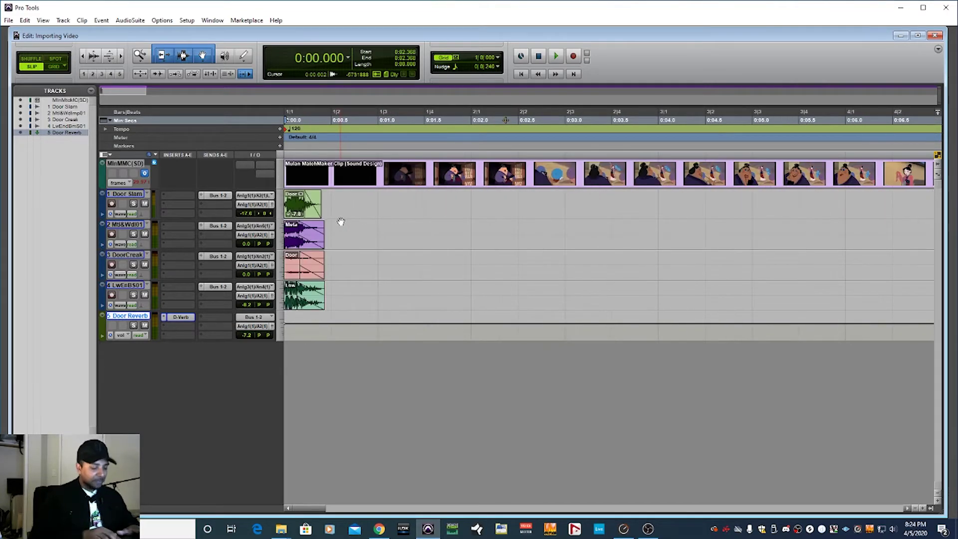
{"action": "key", "text": "r"}
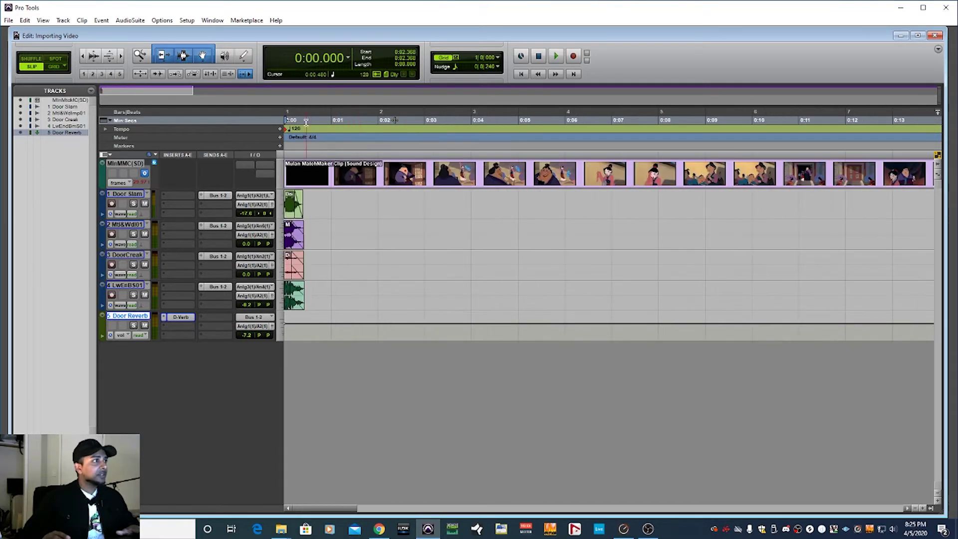
{"action": "left_click", "coordinate": [300, 121]}
{"action": "left_click", "coordinate": [290, 121]}
{"action": "key", "text": "t"}
{"action": "key", "text": "t"}
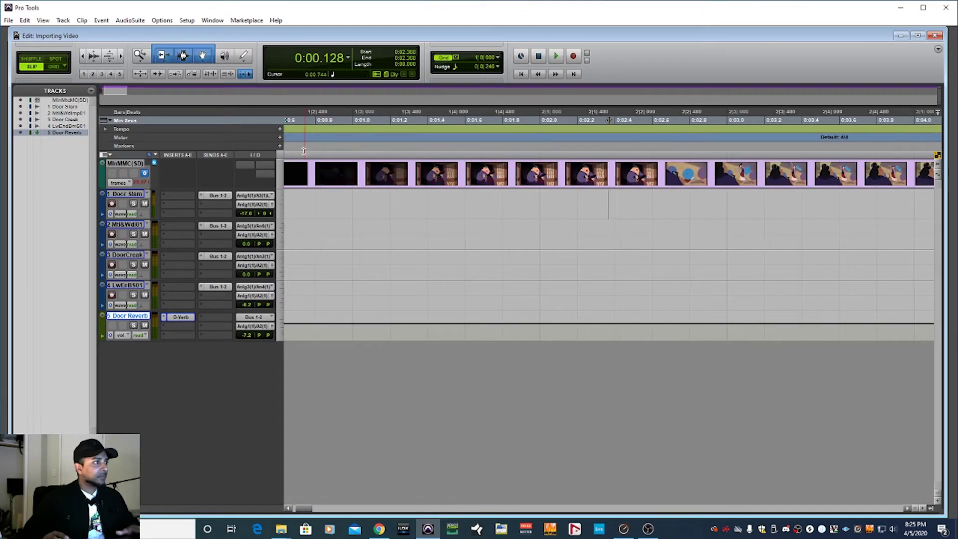
{"action": "key", "text": "r"}
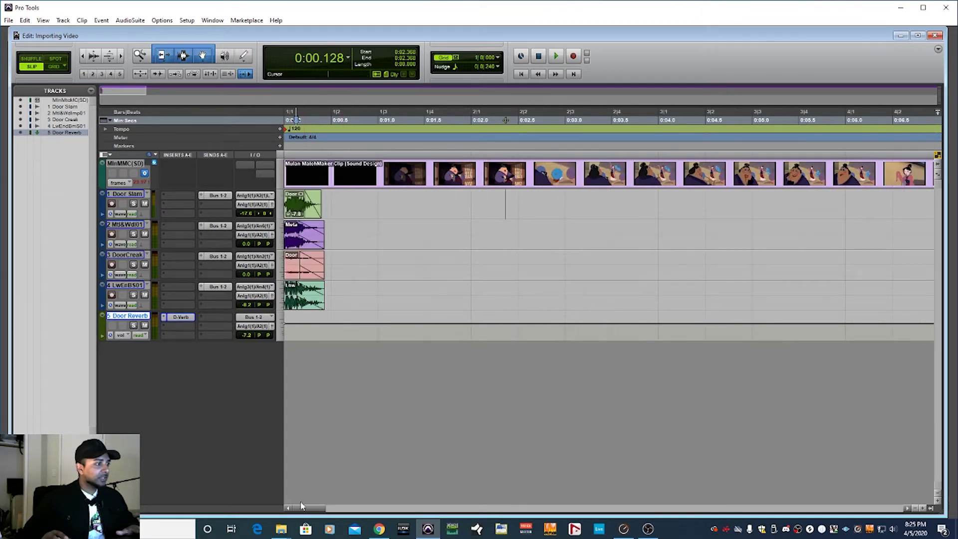
{"action": "left_click", "coordinate": [294, 216]}
{"action": "key", "text": "t"}
{"action": "key", "text": "t"}
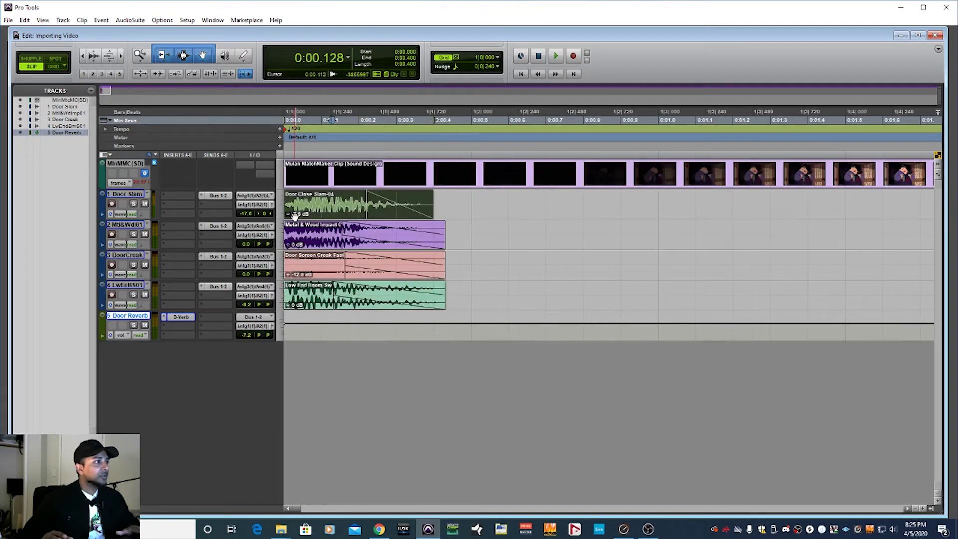
{"action": "left_click", "coordinate": [323, 202]}
{"action": "left_click", "coordinate": [312, 272]}
{"action": "left_click", "coordinate": [314, 298]}
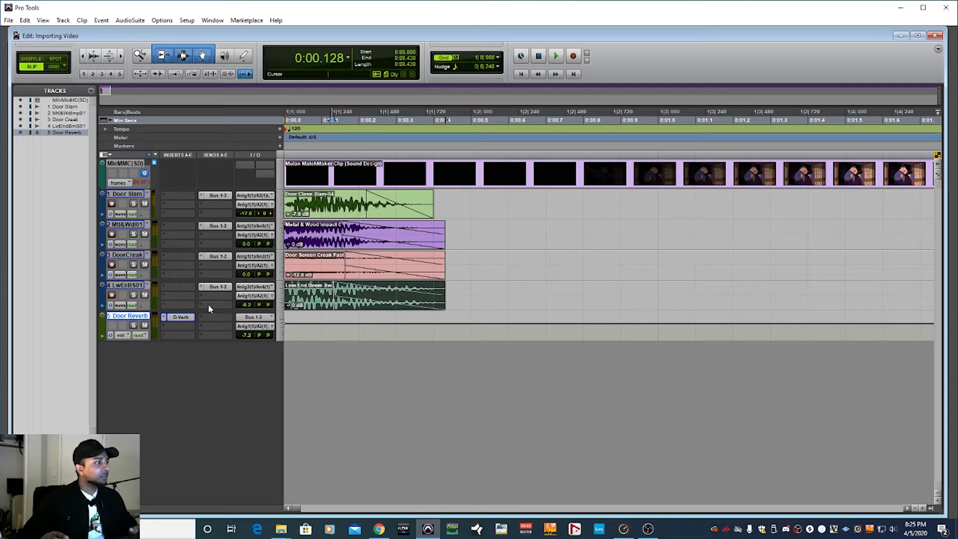
- Review the D-Verb settings on the Door Reverb track and play the layered door sounds
{"action": "left_click", "coordinate": [184, 318]}
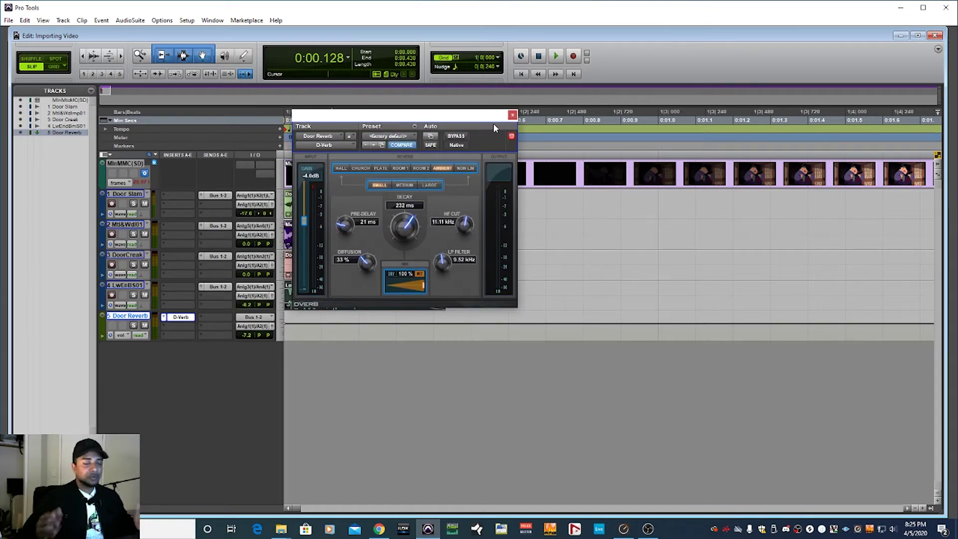
{"action": "left_click", "coordinate": [512, 115]}
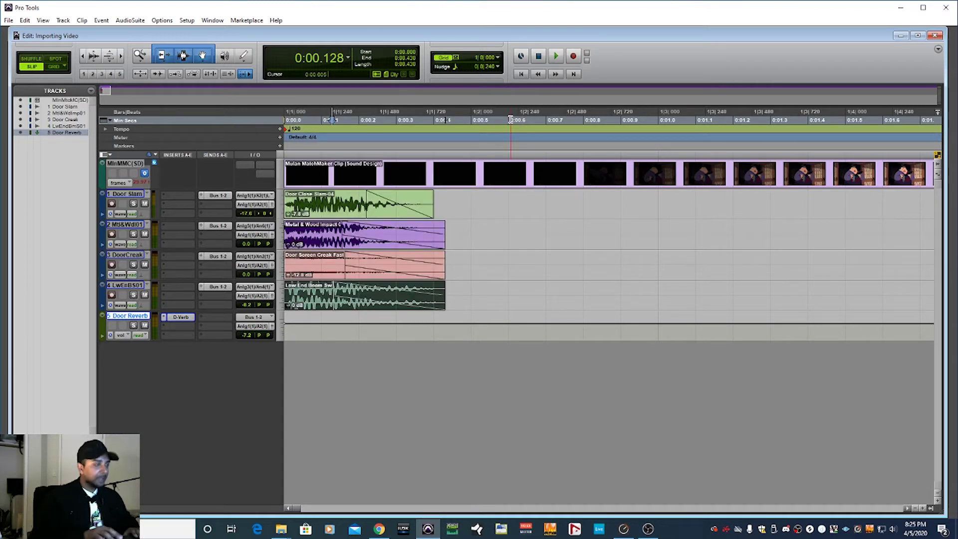
{"action": "key", "text": "space"}
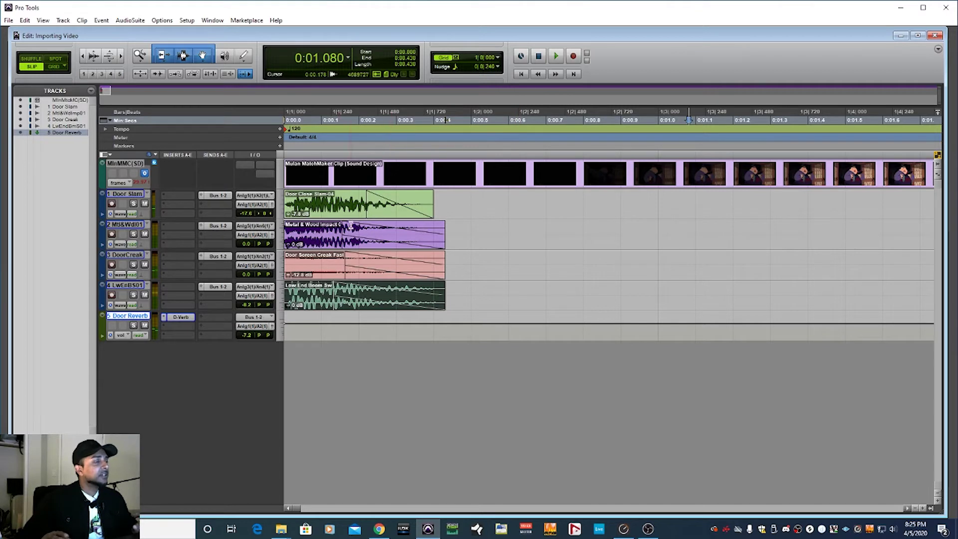
- Select the four door sound clips and, in Spot mode, place them with their sync point at 0:11.636
{"action": "left_click", "coordinate": [324, 216]}
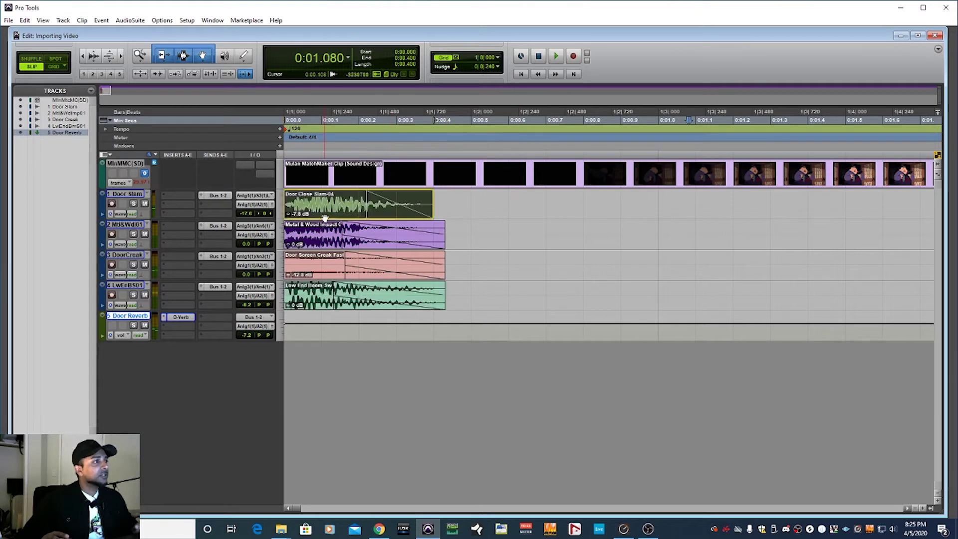
{"action": "left_click", "coordinate": [315, 245], "text": "shift"}
{"action": "left_click", "coordinate": [315, 270], "text": "shift"}
{"action": "left_click", "coordinate": [315, 302], "text": "shift"}
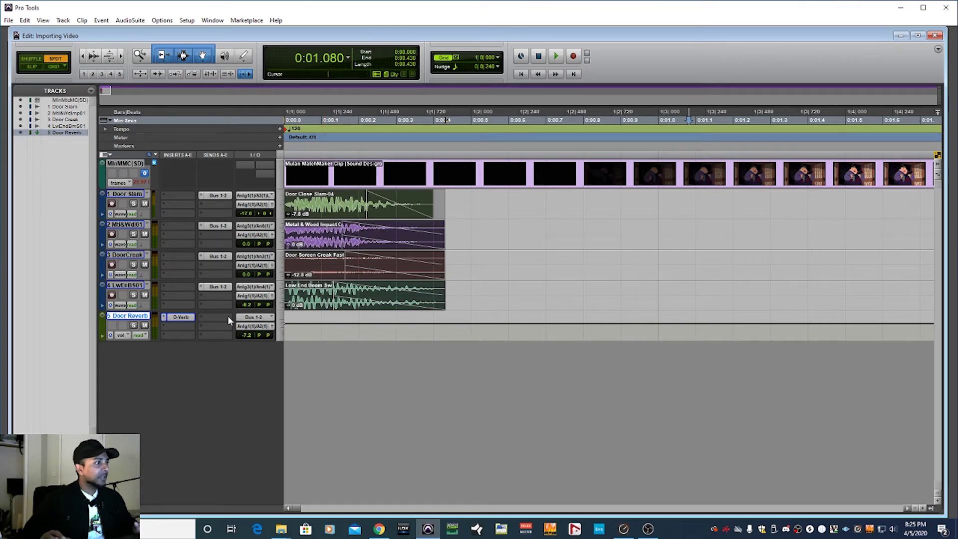
{"action": "left_click", "coordinate": [314, 306]}
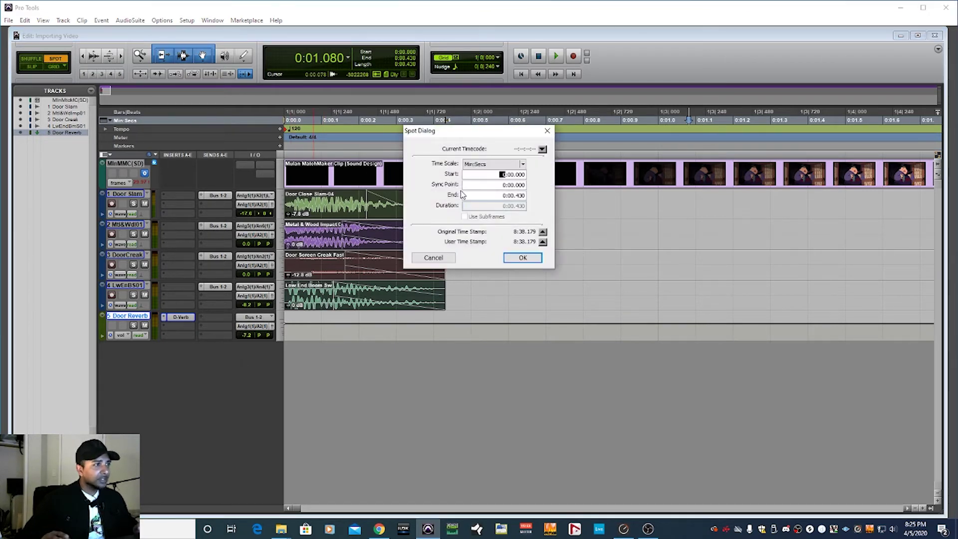
{"action": "left_click", "coordinate": [509, 185]}
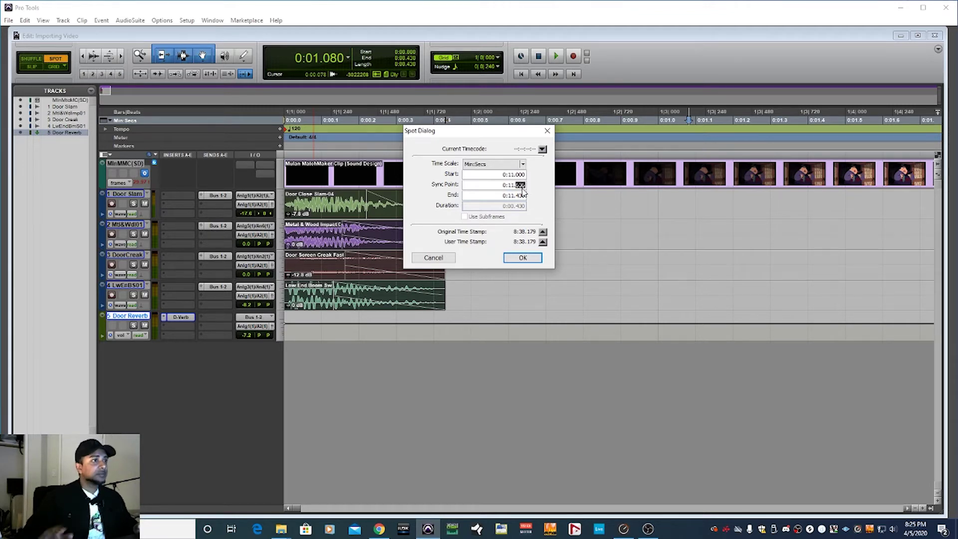
{"action": "left_click", "coordinate": [522, 258]}
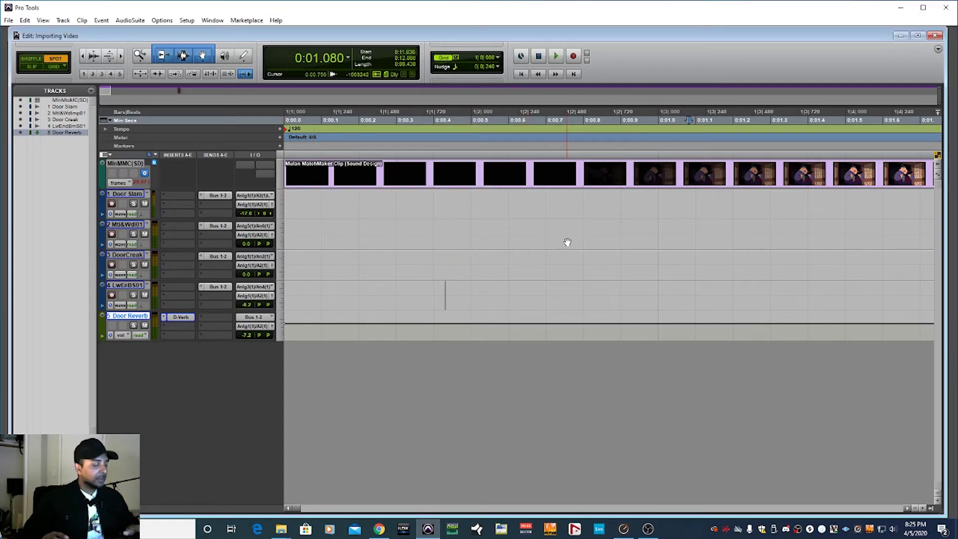
- Switch to Slip mode, open the Video window and cue the playhead at about 0:11.242, just before the door sounds
{"action": "key", "text": "r"}
{"action": "key", "text": "r"}
{"action": "key", "text": "r"}
{"action": "key", "text": "r"}
{"action": "key", "text": "r"}
{"action": "key", "text": "t"}
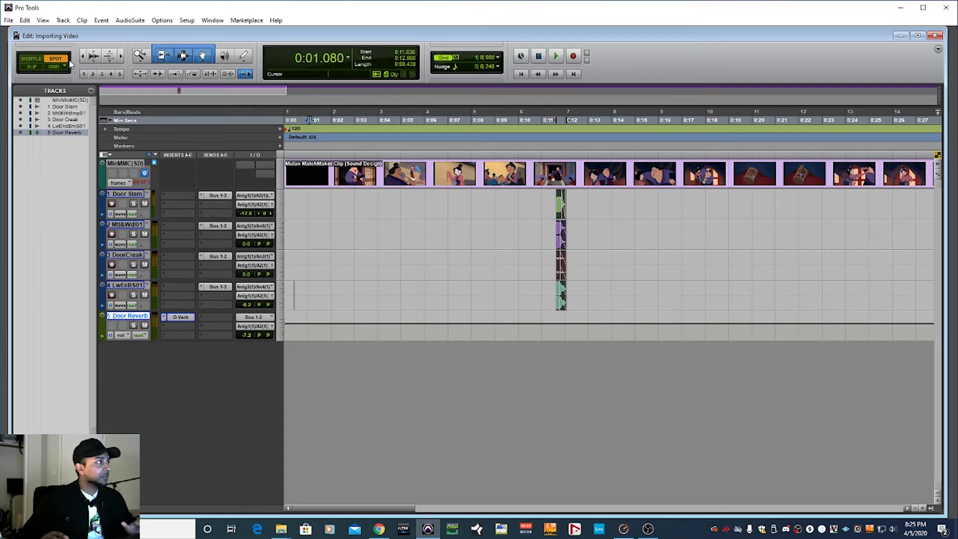
{"action": "left_click", "coordinate": [32, 67]}
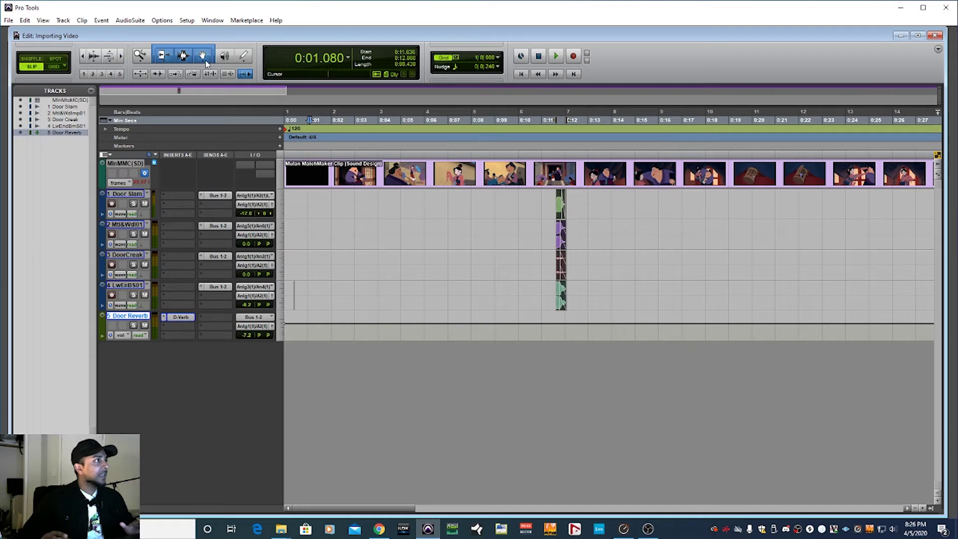
{"action": "left_click", "coordinate": [212, 20]}
{"action": "left_click", "coordinate": [223, 229]}
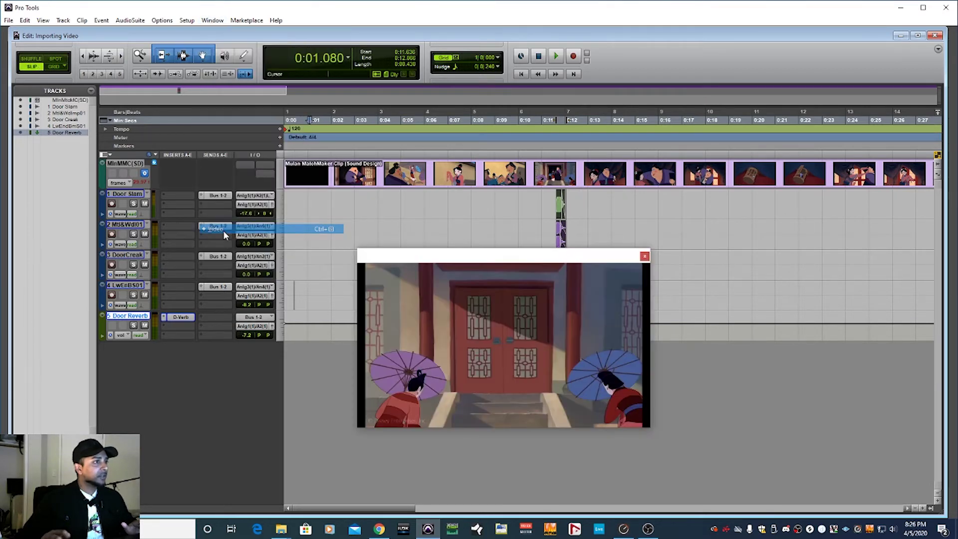
{"action": "left_click_drag", "start_coordinate": [500, 255], "coordinate": [319, 180]}
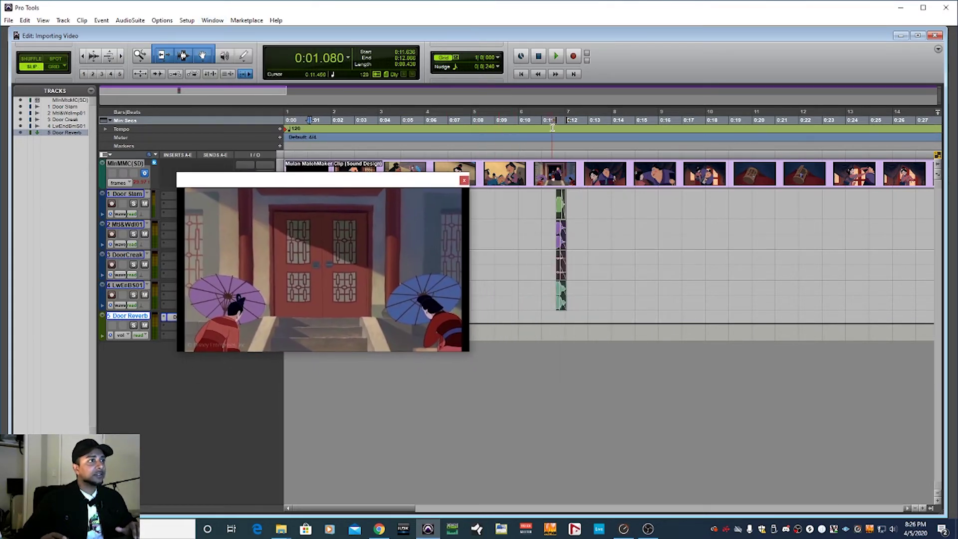
{"action": "left_click", "coordinate": [549, 122]}
- Undo the placement of the four door clips and close the Video window
{"action": "scroll", "coordinate": [569, 142], "scroll_direction": "up", "scroll_amount": 5}
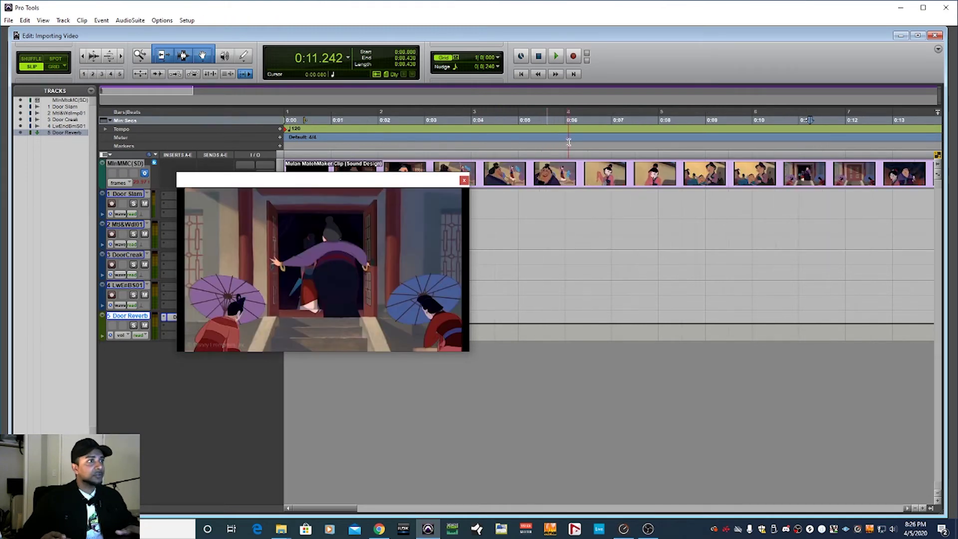
{"action": "scroll", "coordinate": [569, 142], "scroll_direction": "down", "scroll_amount": 5}
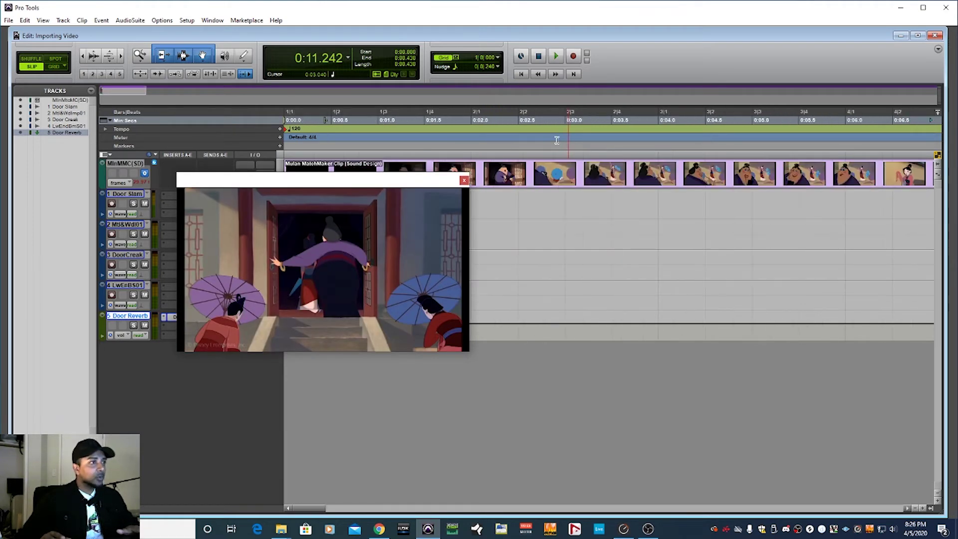
{"action": "left_click_drag", "start_coordinate": [415, 180], "coordinate": [773, 167]}
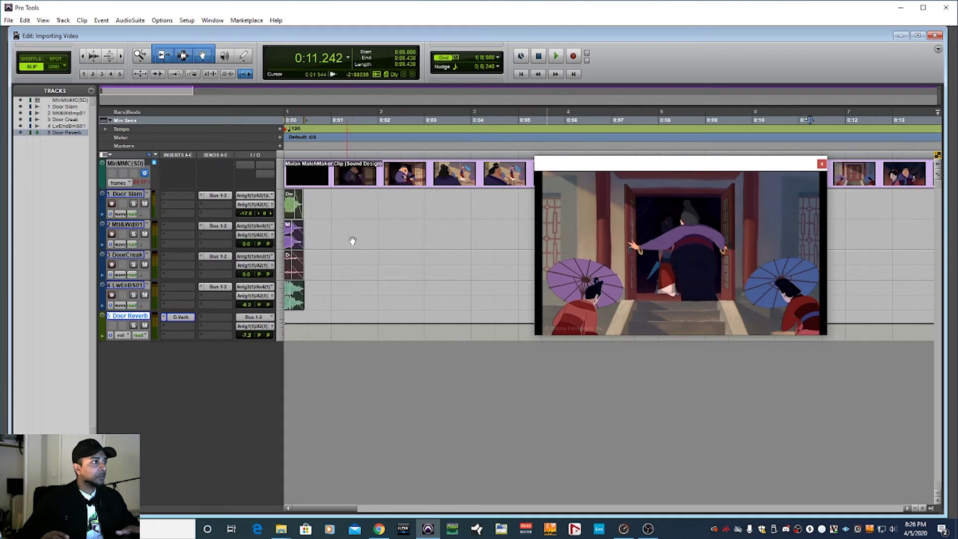
{"action": "scroll", "coordinate": [353, 240], "scroll_direction": "down", "scroll_amount": 2}
{"action": "scroll", "coordinate": [533, 174], "scroll_direction": "up", "scroll_amount": 2}
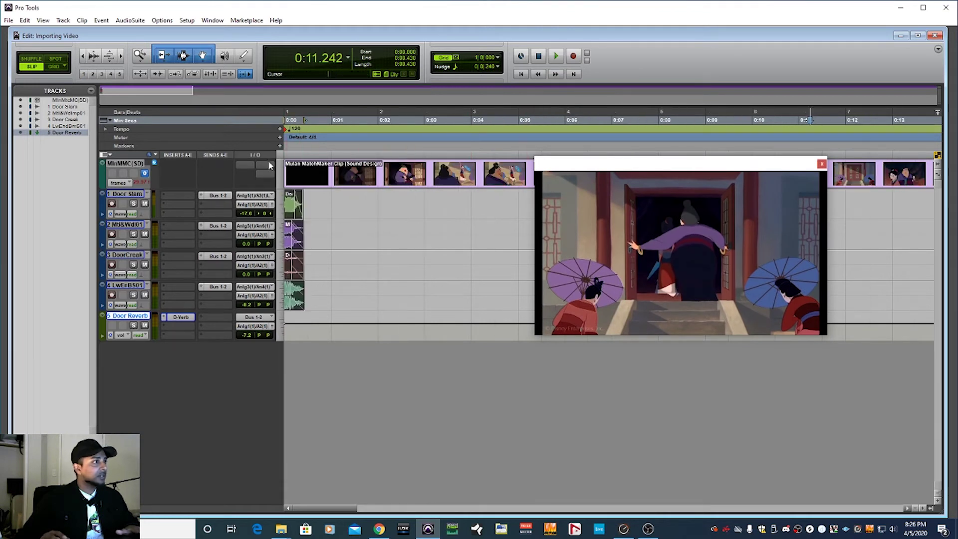
{"action": "left_click", "coordinate": [820, 165]}
{"action": "scroll", "coordinate": [423, 191], "scroll_direction": "up", "scroll_amount": 1}
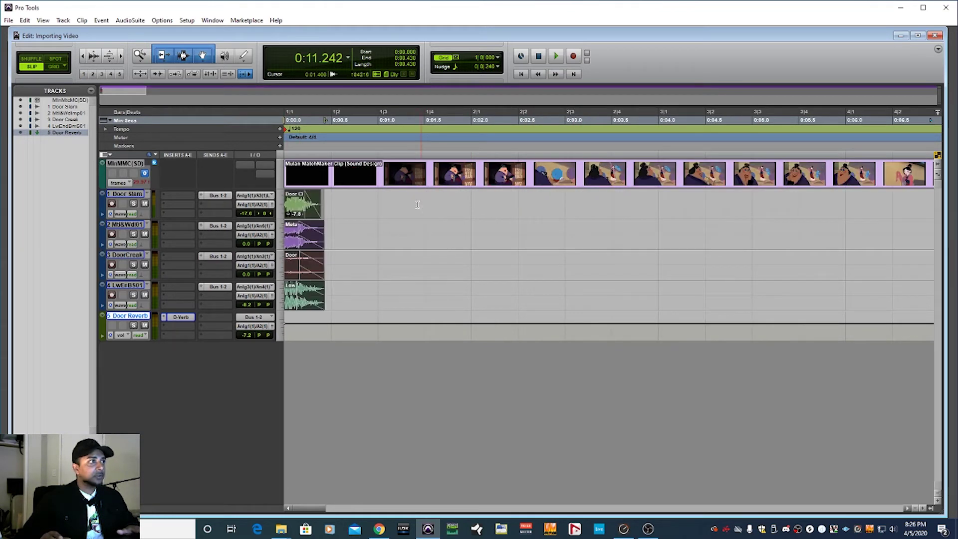
- Place the four door sound clips in Spot mode again with their sync point at 0:11.636
{"action": "left_click", "coordinate": [54, 61]}
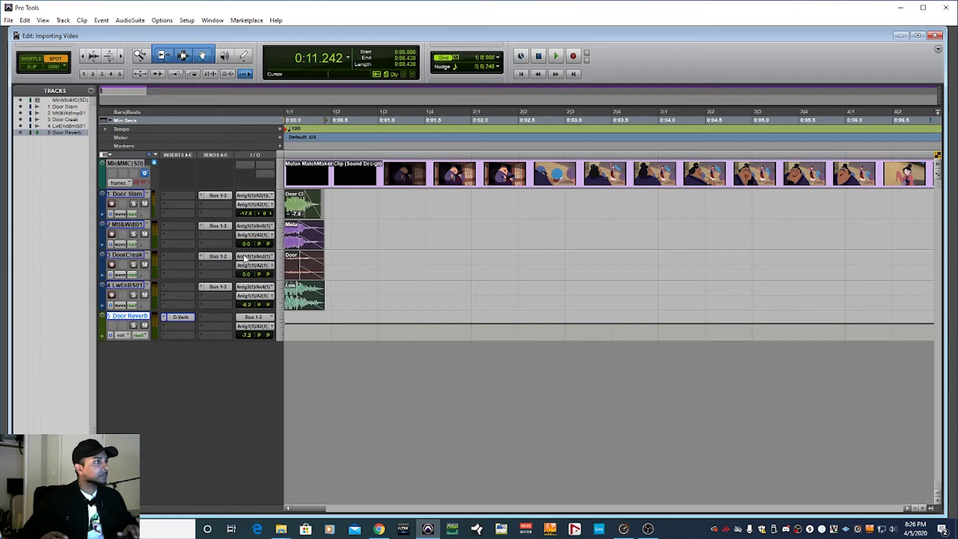
{"action": "left_click", "coordinate": [294, 305]}
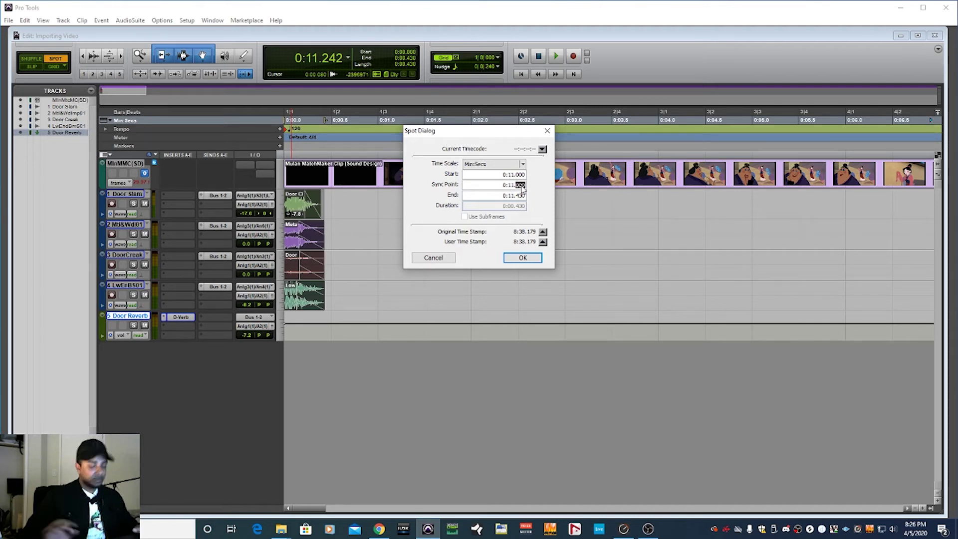
{"action": "left_click", "coordinate": [520, 257]}
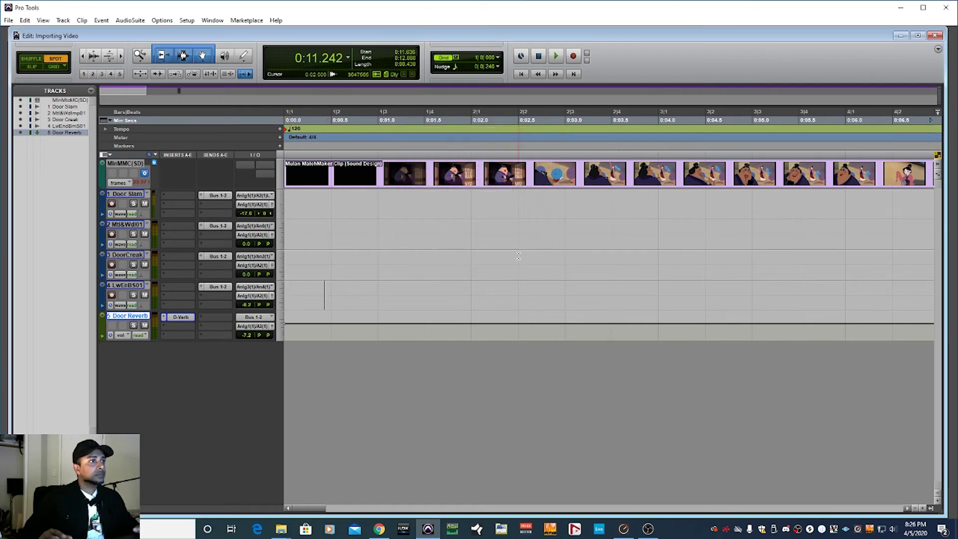
{"action": "key", "text": "r"}
{"action": "key", "text": "r"}
{"action": "key", "text": "r"}
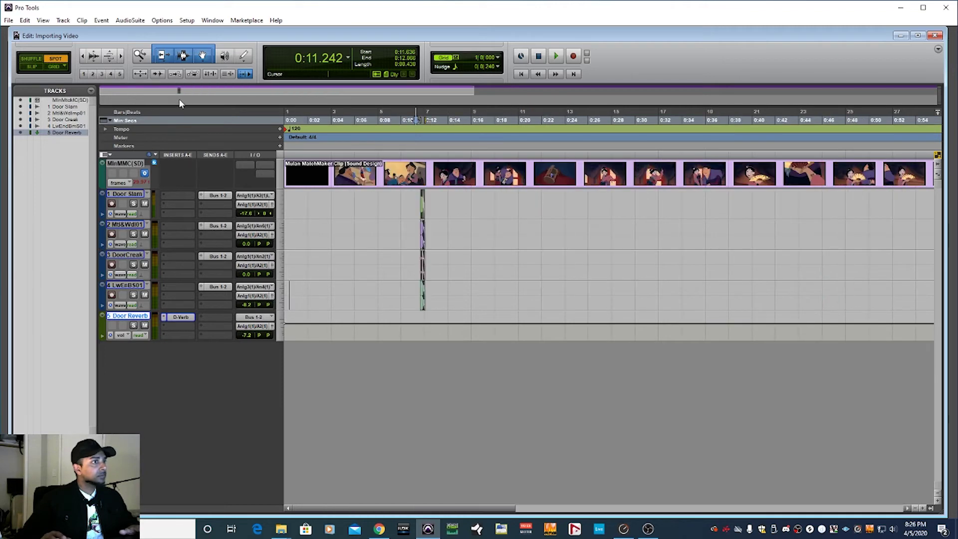
{"action": "key", "text": "t"}
- In Slip mode, cue the playhead at about 0:10.453 and open the Video window clear of the placed door clips
{"action": "left_click", "coordinate": [32, 67]}
{"action": "left_click", "coordinate": [530, 103]}
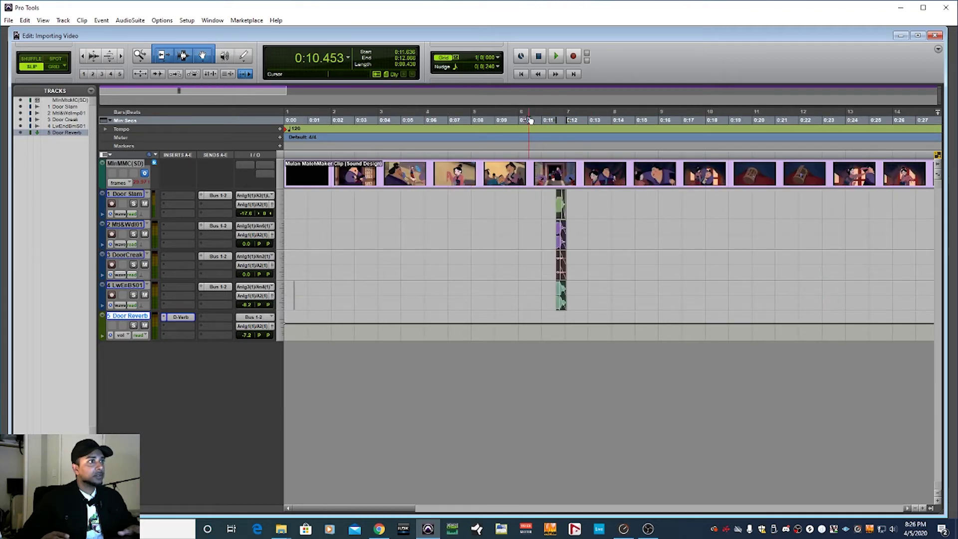
{"action": "key", "text": "t"}
{"action": "key", "text": "t"}
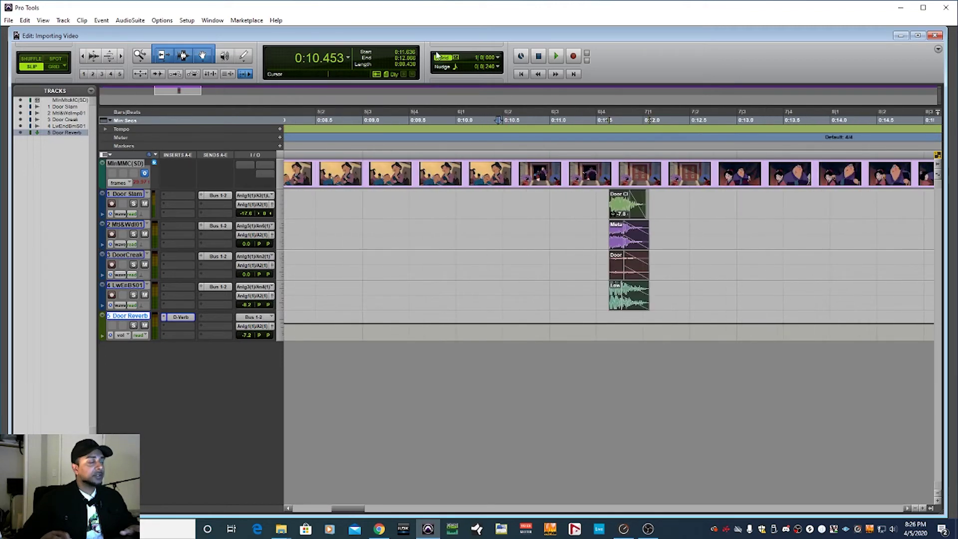
{"action": "left_click", "coordinate": [212, 20]}
{"action": "left_click", "coordinate": [216, 228]}
{"action": "left_click_drag", "start_coordinate": [588, 162], "coordinate": [208, 127]}
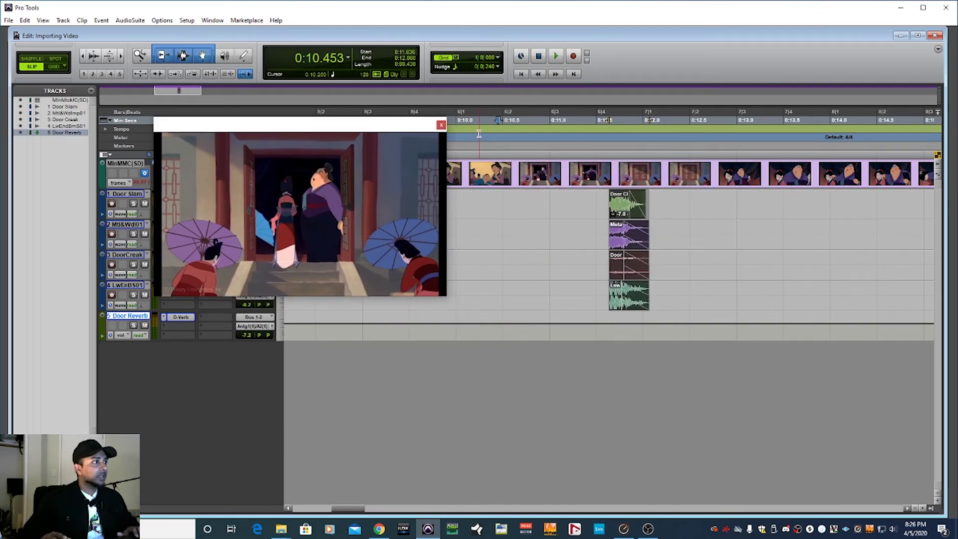
- Play the door-closing scene twice with the video to check the sync of the layered door sounds
{"action": "key", "text": "space"}
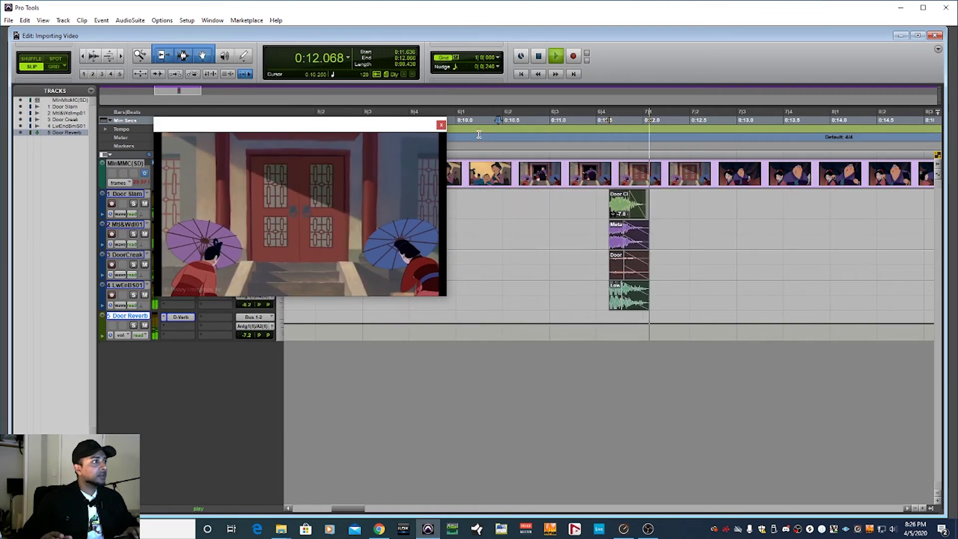
{"action": "key", "text": "space"}
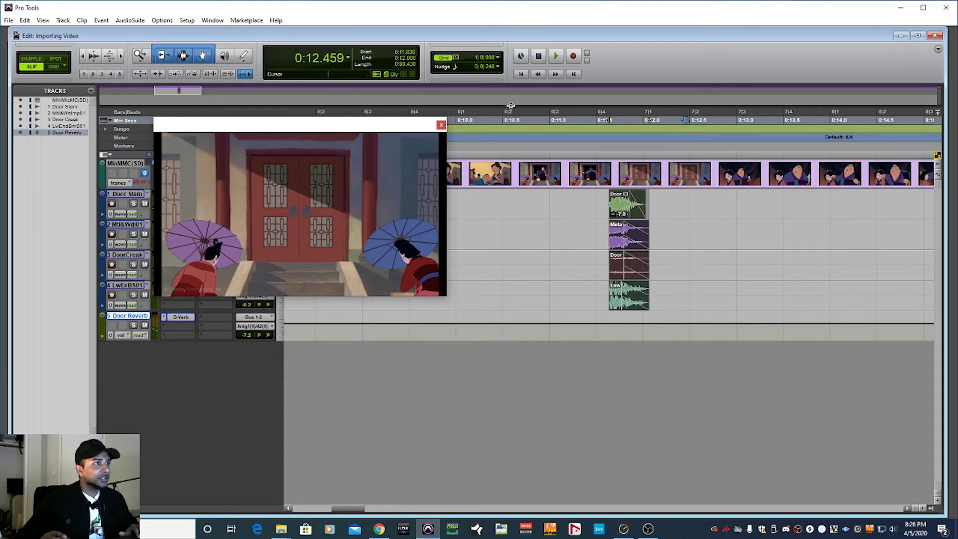
{"action": "left_click", "coordinate": [479, 123]}
{"action": "key", "text": "space"}
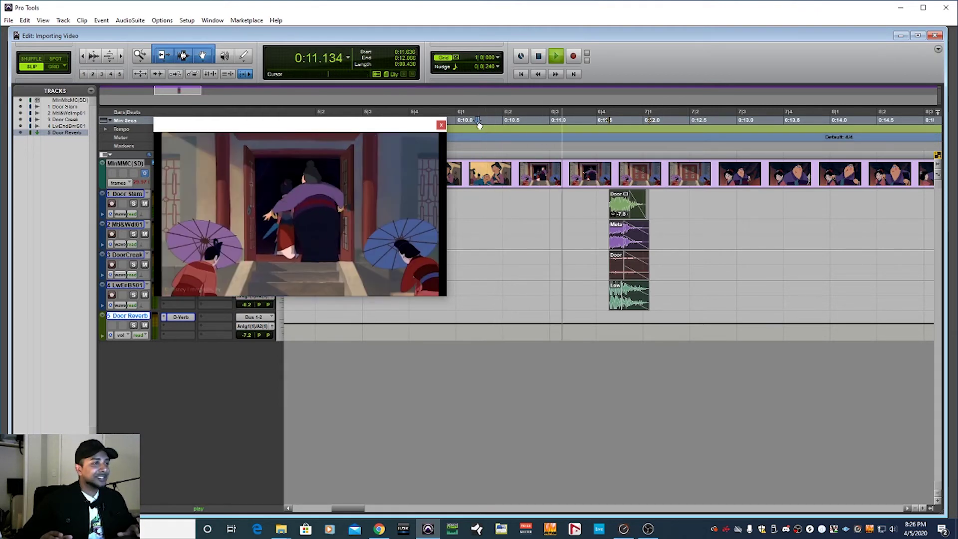
{"action": "key", "text": "space"}
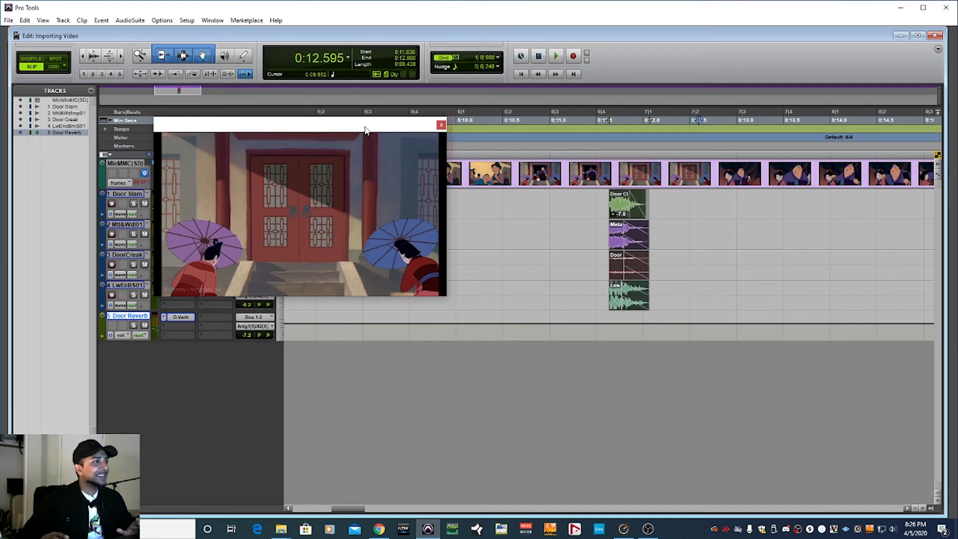
- Set the edit cursor at 0:11.717 within the door clips and examine their waveforms against the video frames close up
{"action": "left_click_drag", "start_coordinate": [364, 129], "coordinate": [450, 92]}
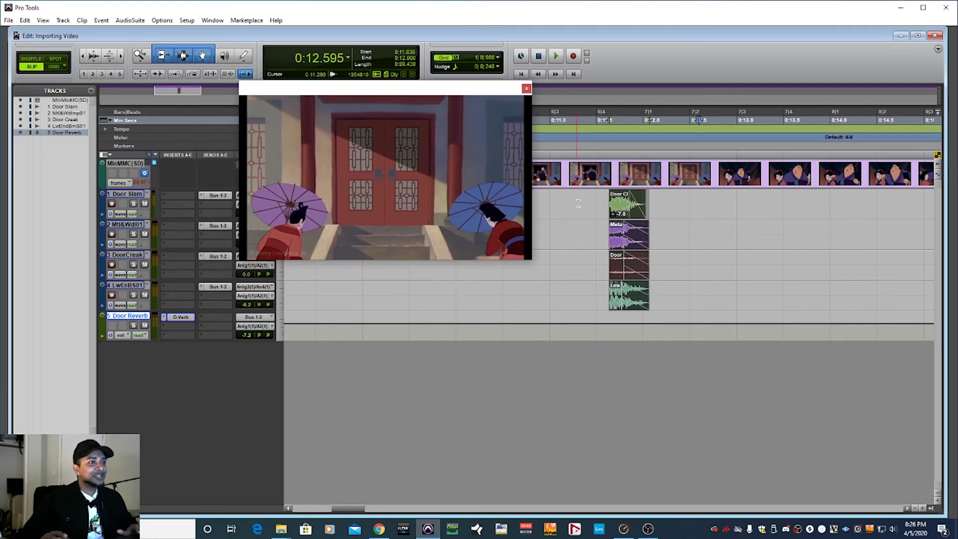
{"action": "left_click", "coordinate": [623, 133]}
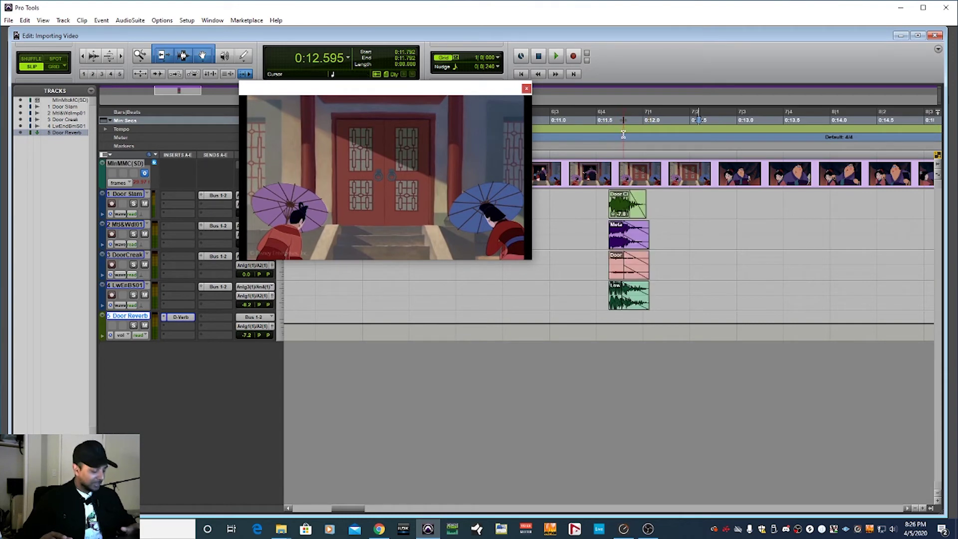
{"action": "left_click", "coordinate": [617, 135]}
{"action": "key", "text": "t"}
{"action": "key", "text": "t"}
{"action": "key", "text": "t"}
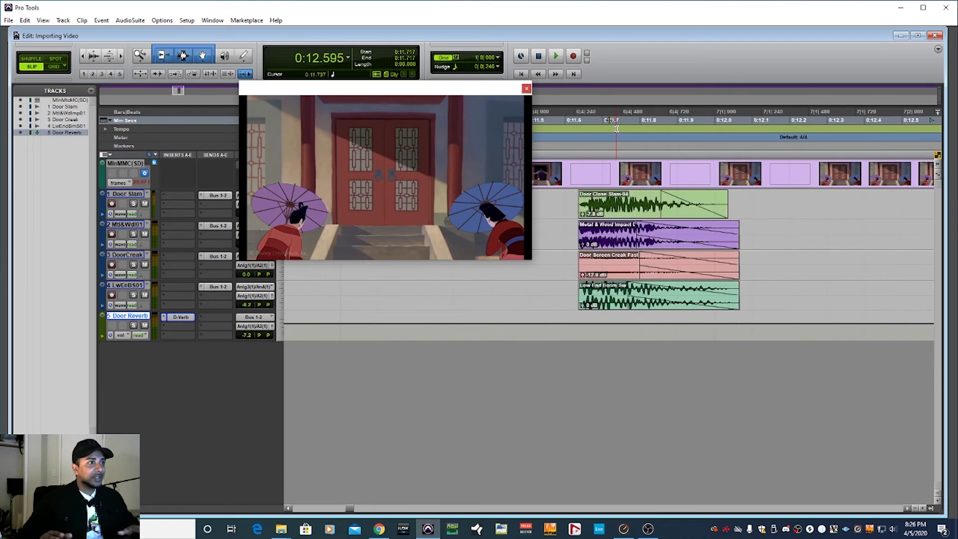
{"action": "key", "text": "r"}
{"action": "key", "text": "t"}
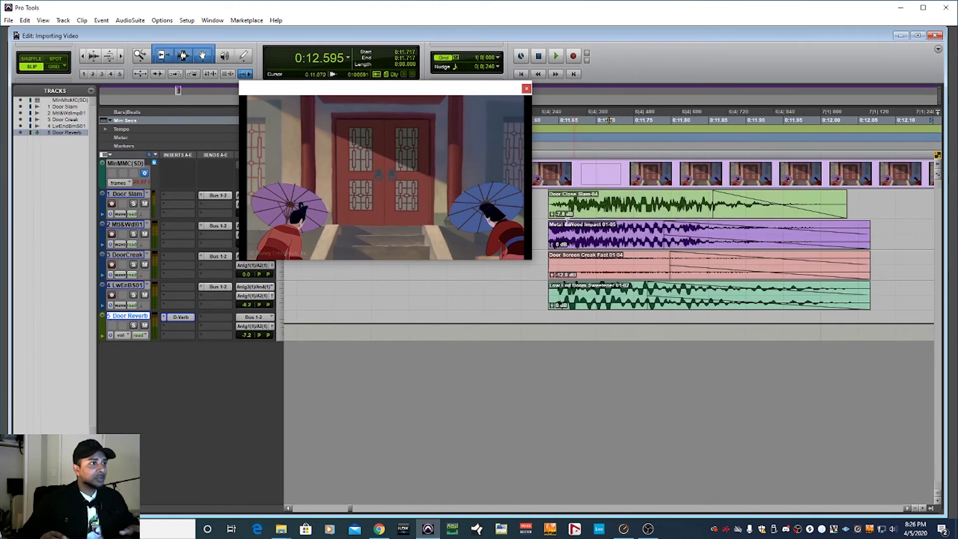
{"action": "key", "text": "r"}
{"action": "key", "text": "t"}
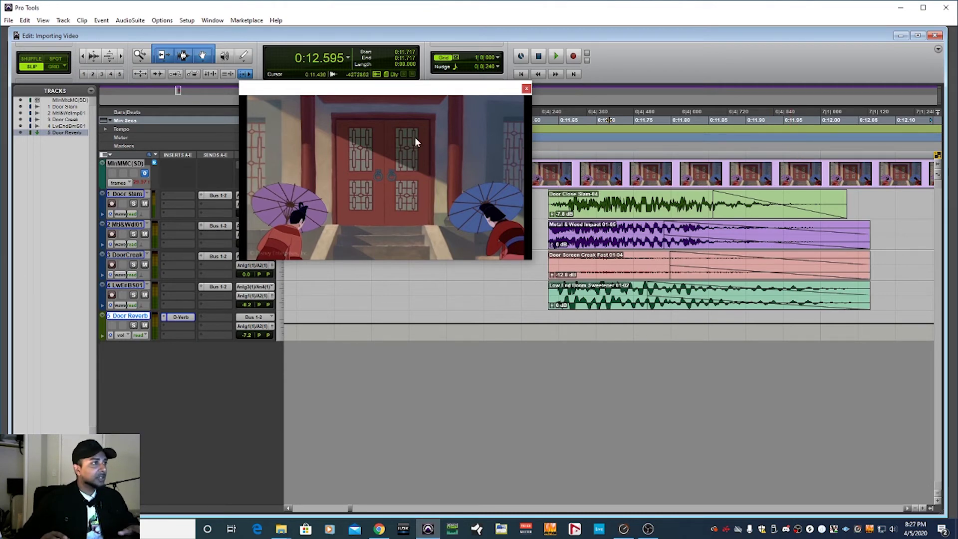
- Set the D-Verb on the Door Reverb track to a 315 ms decay and a 22 ms pre-delay
{"action": "left_click", "coordinate": [181, 317]}
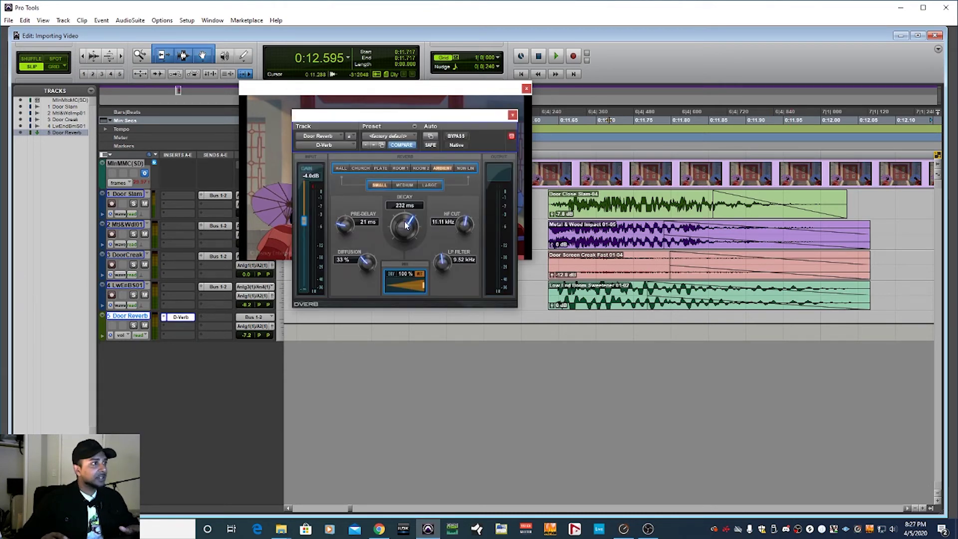
{"action": "left_click_drag", "start_coordinate": [410, 227], "coordinate": [410, 220]}
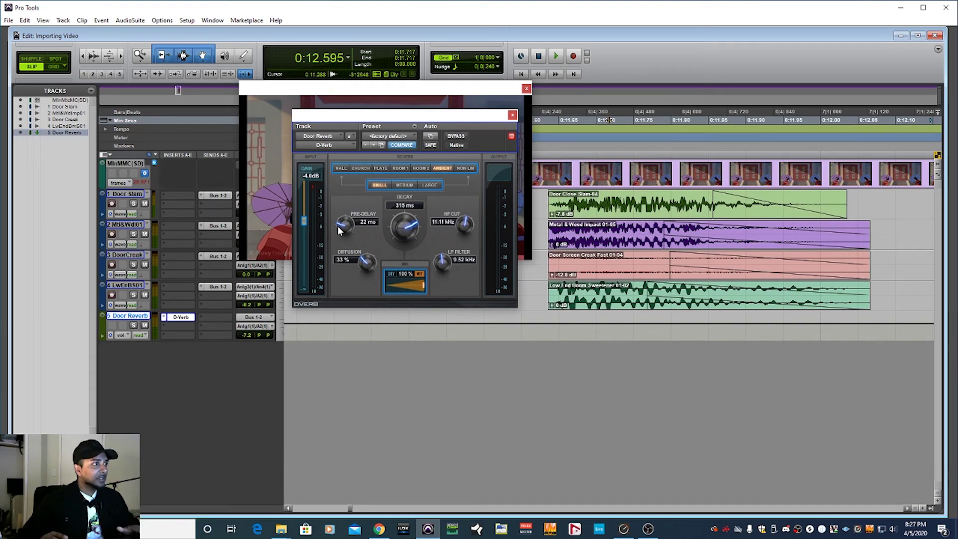
{"action": "scroll", "coordinate": [338, 229], "scroll_direction": "up", "scroll_amount": 1}
{"action": "left_click", "coordinate": [512, 115]}
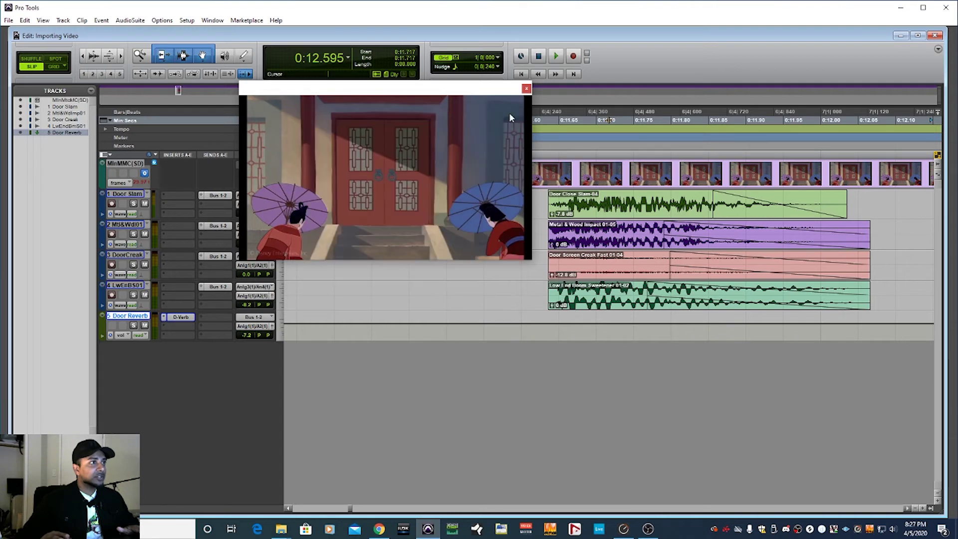
- Play the door closing with the video from 0:11.520, and close the Video window
{"action": "left_click_drag", "start_coordinate": [499, 89], "coordinate": [393, 90]}
{"action": "left_click", "coordinate": [463, 115]}
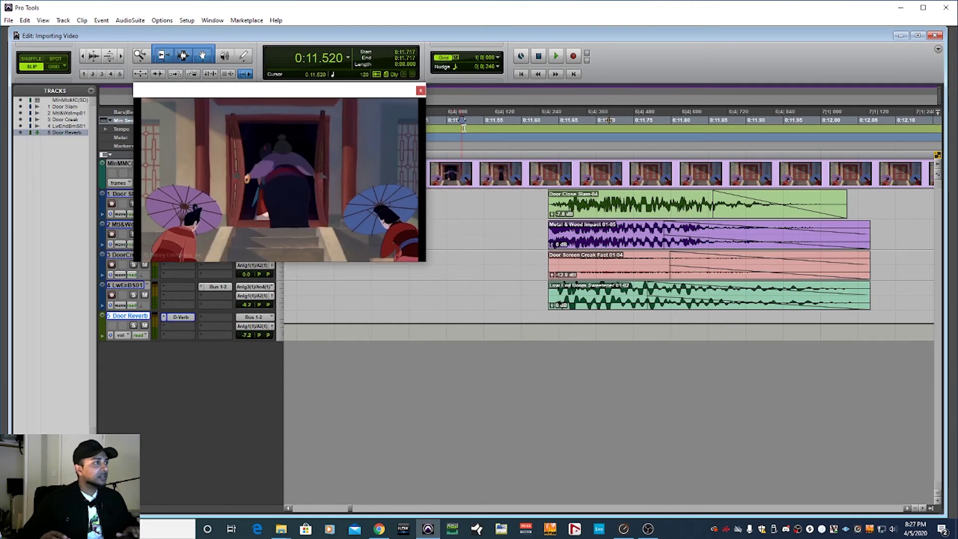
{"action": "key", "text": "space"}
{"action": "key", "text": "space"}
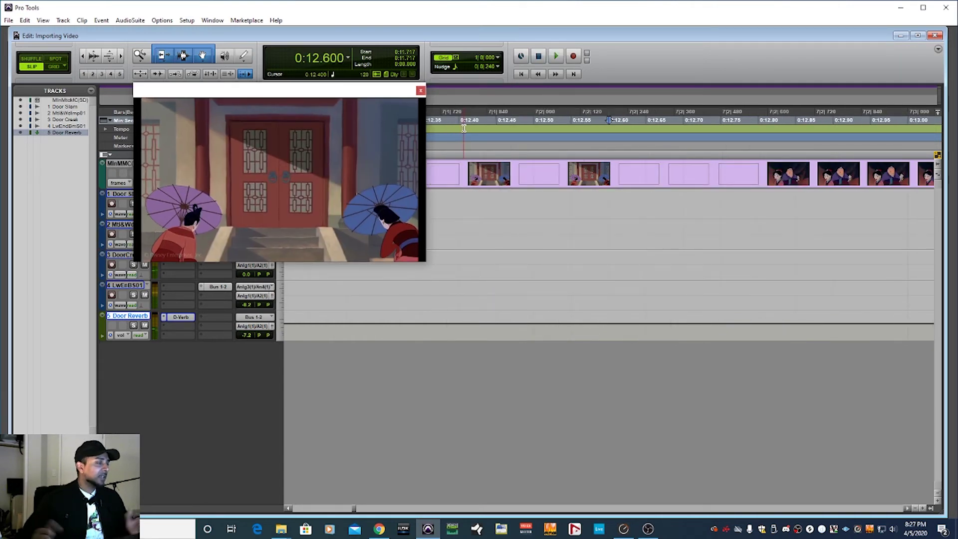
{"action": "left_click", "coordinate": [421, 90]}
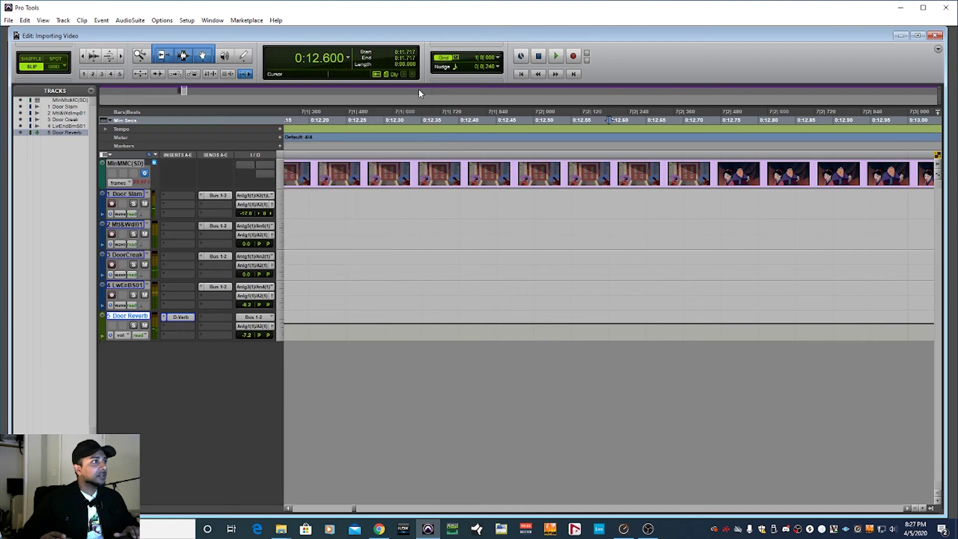
- Insert a stereo EQ3 7-Band after the D-Verb on the Door Reverb track
{"action": "left_click", "coordinate": [173, 326]}
{"action": "mouse_move", "coordinate": [179, 342]}
{"action": "mouse_move", "coordinate": [289, 254]}
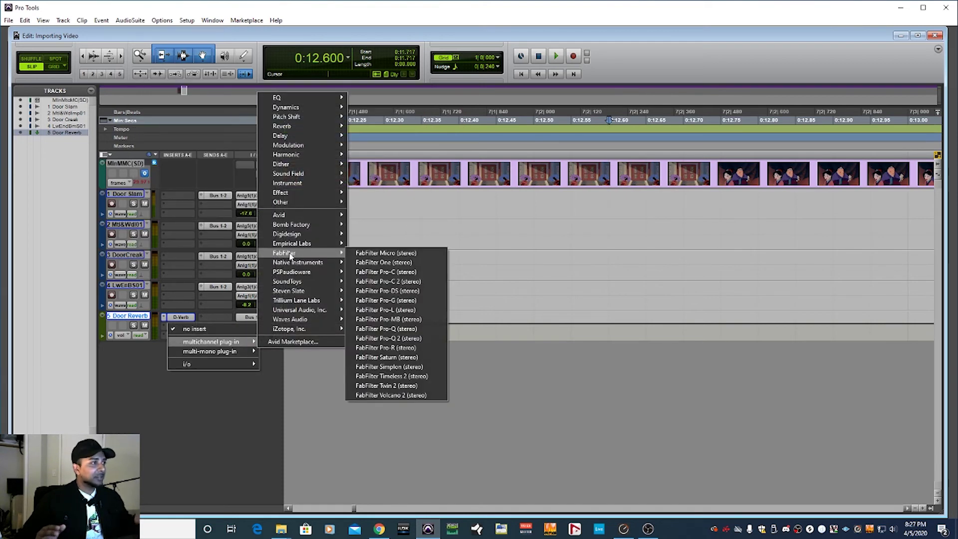
{"action": "mouse_move", "coordinate": [304, 100]}
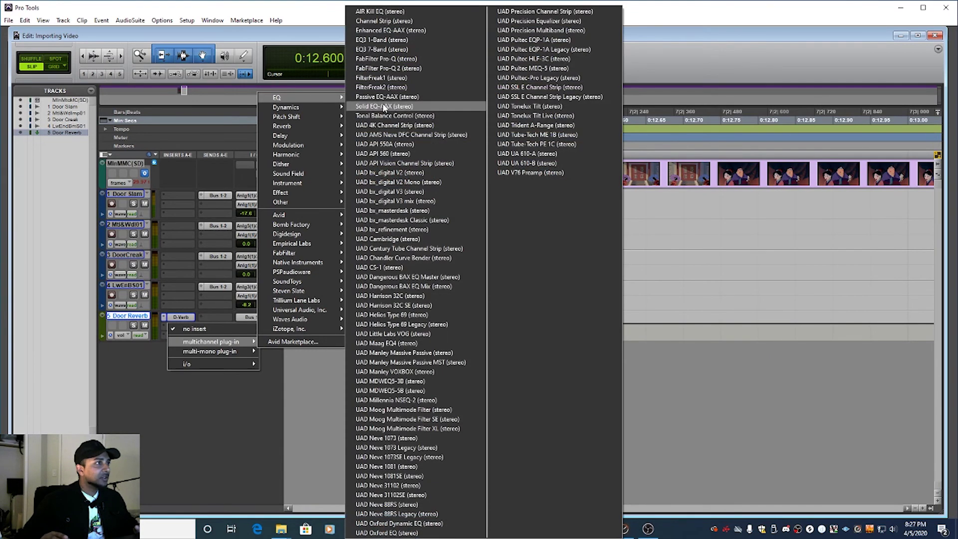
{"action": "left_click", "coordinate": [394, 52]}
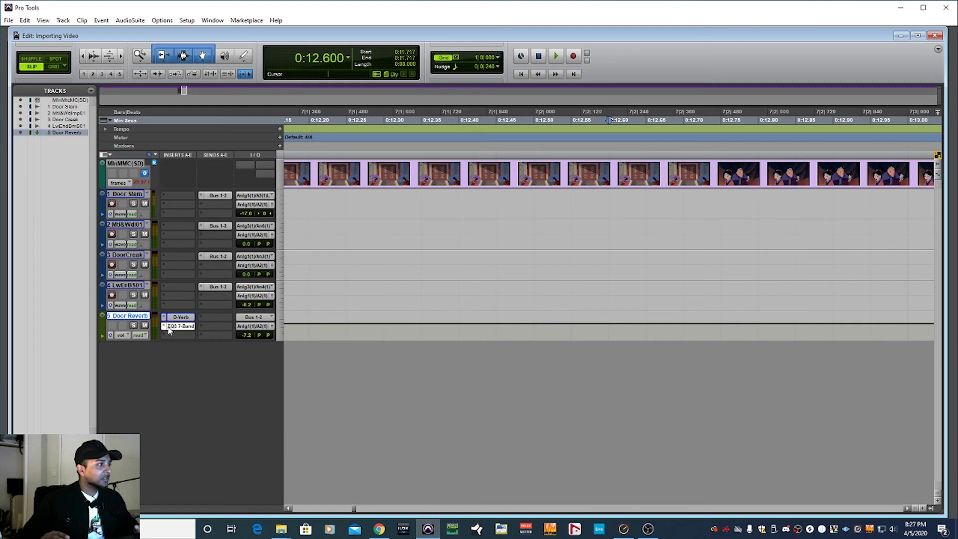
- Enable the low-pass filter in the Door Reverb track's EQ3 7-Band with a 12 dB/oct slope
{"action": "left_click", "coordinate": [169, 329]}
{"action": "left_click", "coordinate": [419, 236]}
{"action": "left_click_drag", "start_coordinate": [410, 219], "coordinate": [410, 212]}
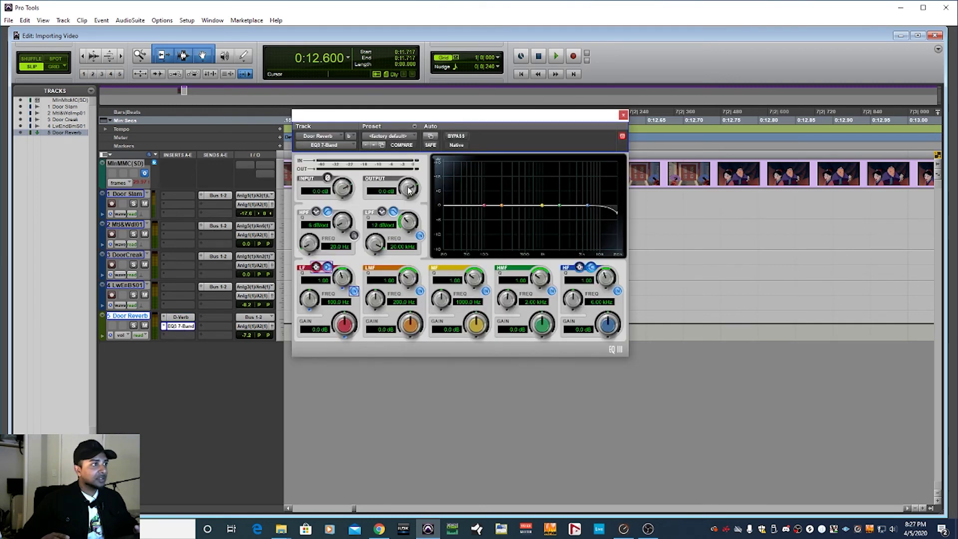
- Lower the low-pass filter frequency in the Door Reverb track's EQ3 7-Band to 8.38 kHz, and close the plug-in window
{"action": "left_click_drag", "start_coordinate": [371, 244], "coordinate": [366, 275]}
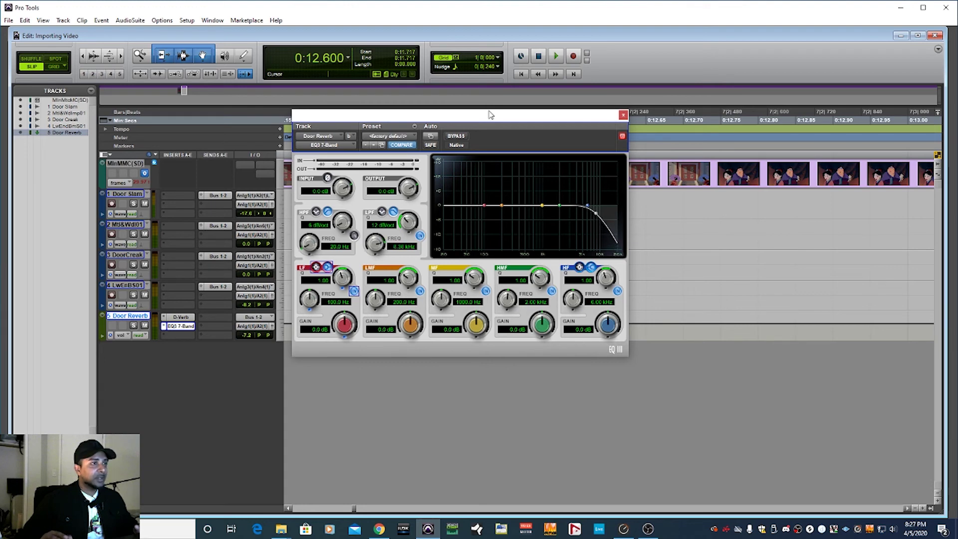
{"action": "left_click", "coordinate": [623, 116]}
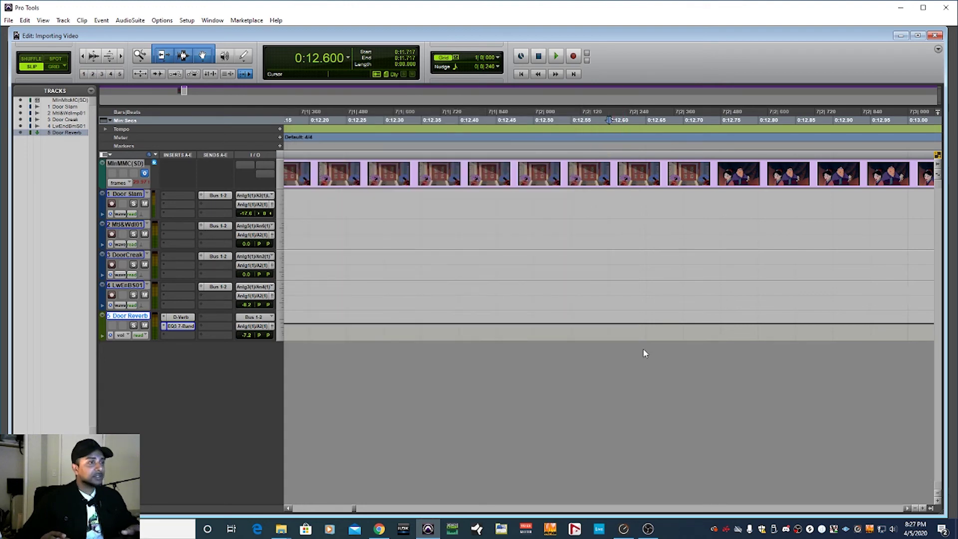
- Reopen the Video window and play the door closing with the video from 0:11.370
{"action": "key", "text": "r"}
{"action": "key", "text": "r"}
{"action": "key", "text": "r"}
{"action": "left_click", "coordinate": [493, 121]}
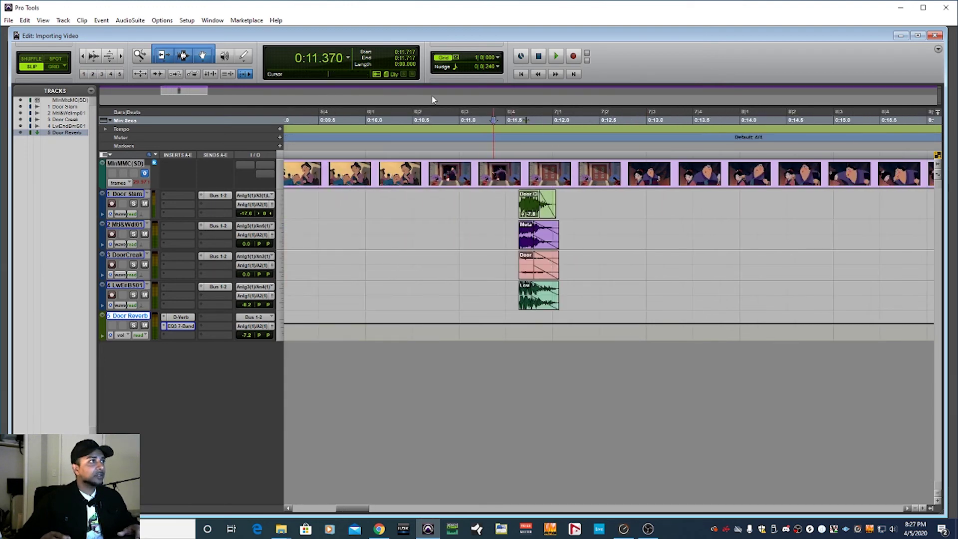
{"action": "left_click", "coordinate": [217, 21]}
{"action": "left_click", "coordinate": [249, 221]}
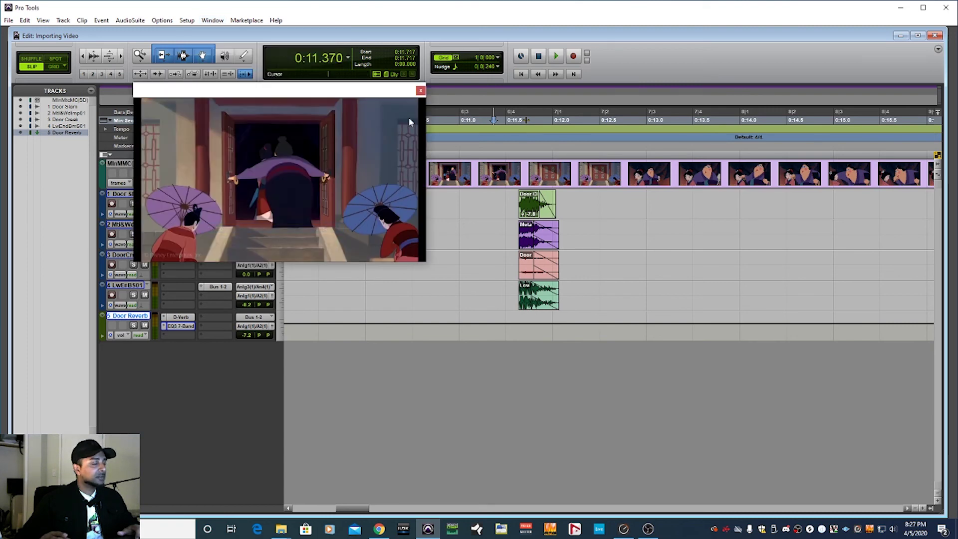
{"action": "key", "text": "space"}
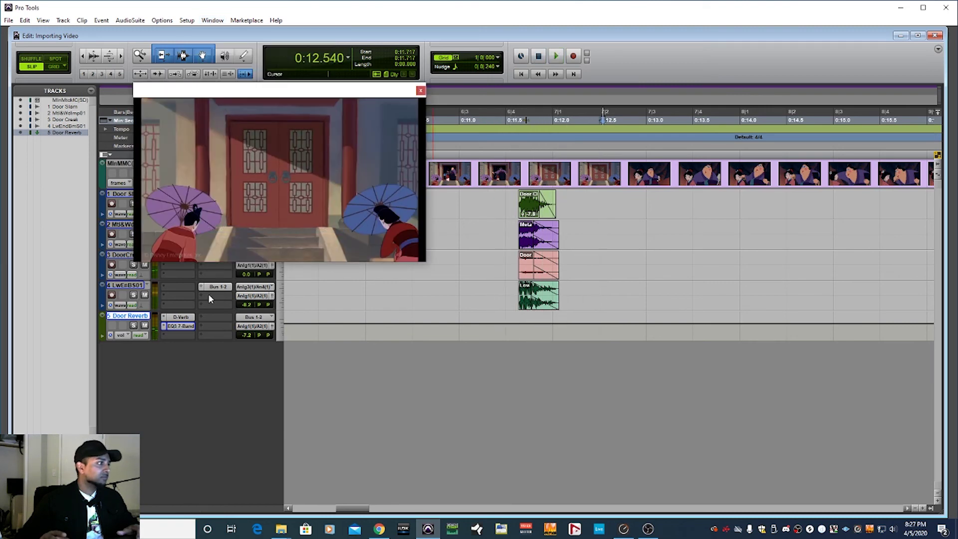
- Set the low-pass filter frequency in the Door Reverb track's EQ3 7-Band to about 2.8 kHz, and close the plug-in window
{"action": "left_click", "coordinate": [178, 325]}
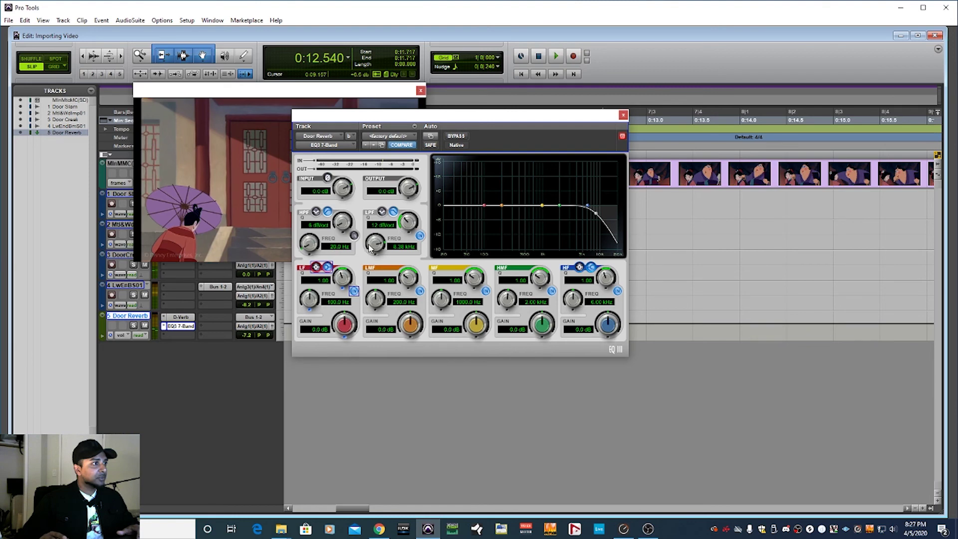
{"action": "left_click_drag", "start_coordinate": [369, 248], "coordinate": [366, 292]}
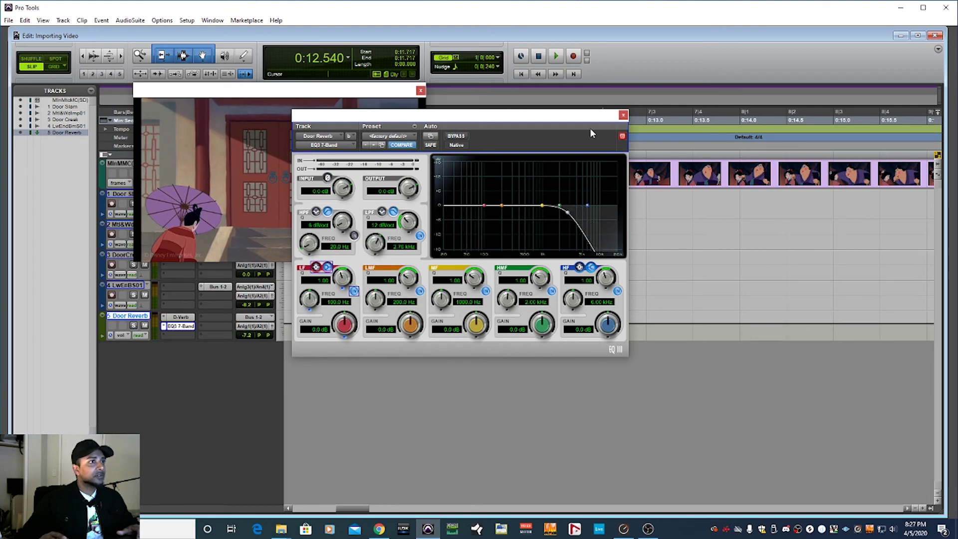
{"action": "left_click", "coordinate": [621, 116]}
- Play the door closing with the video from 0:10.746, and close the Video window
{"action": "key", "text": "space"}
{"action": "key", "text": "space"}
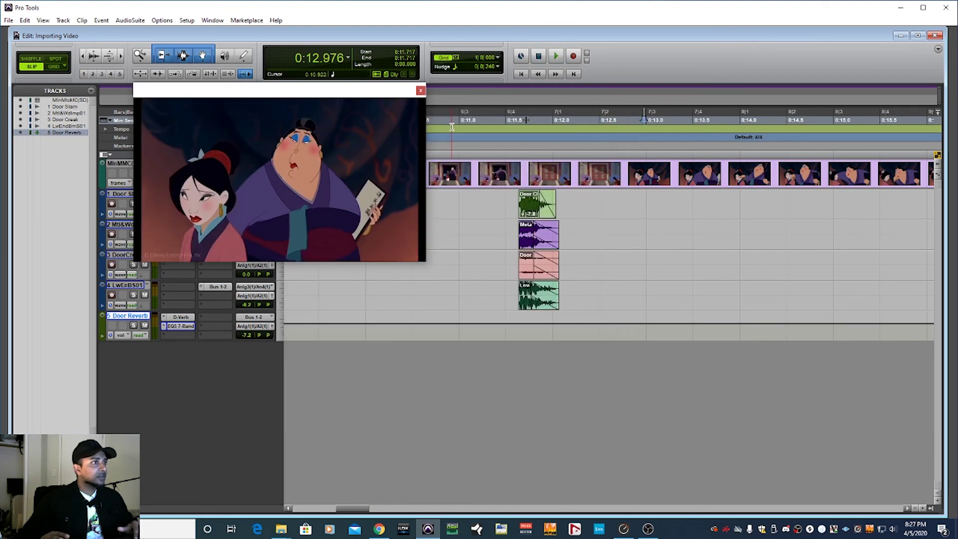
{"action": "left_click", "coordinate": [451, 122]}
{"action": "key", "text": "space"}
{"action": "left_click", "coordinate": [443, 129]}
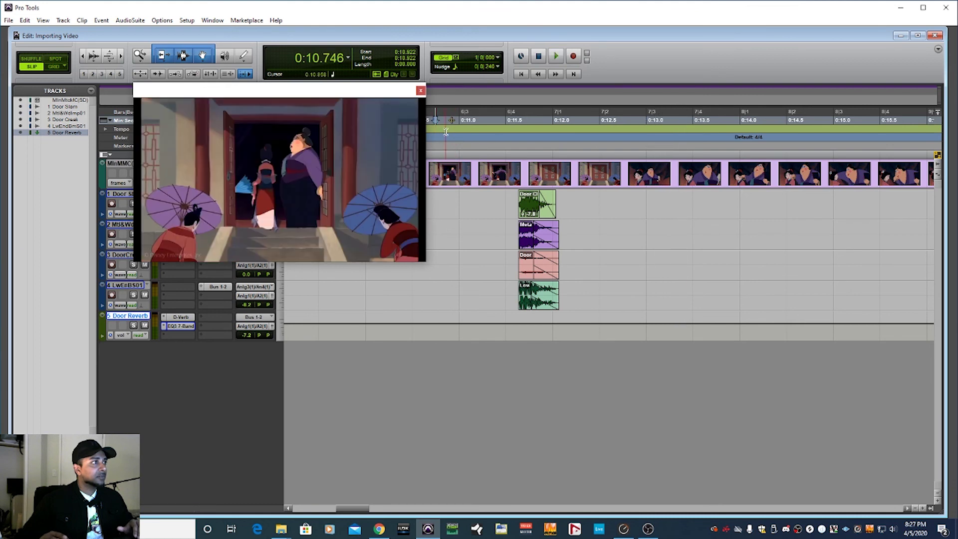
{"action": "key", "text": "space"}
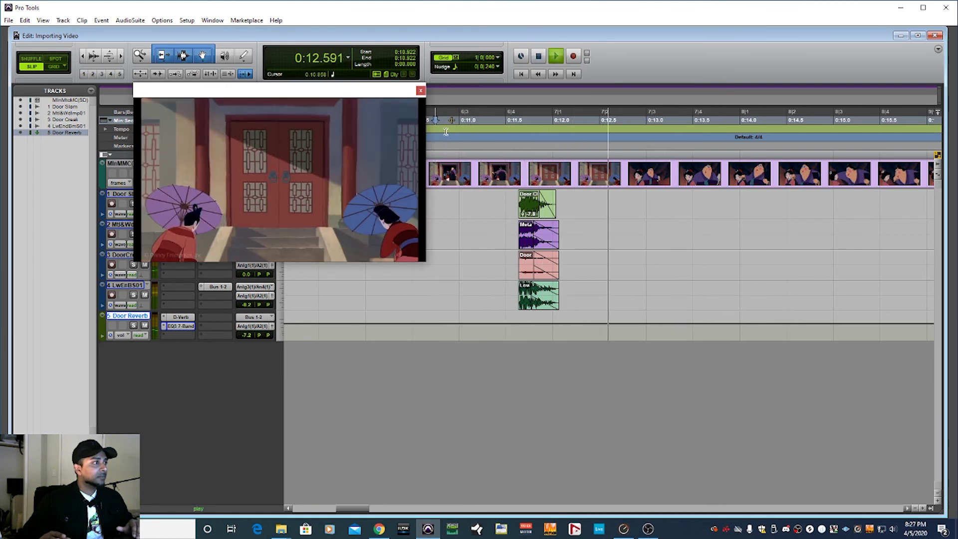
{"action": "key", "text": "space"}
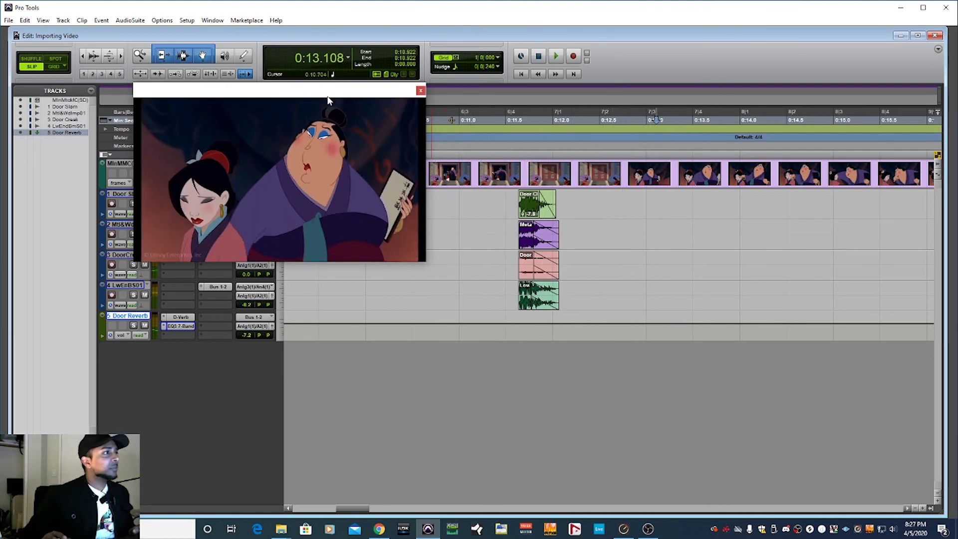
{"action": "left_click_drag", "start_coordinate": [331, 94], "coordinate": [428, 93]}
{"action": "left_click", "coordinate": [520, 88]}
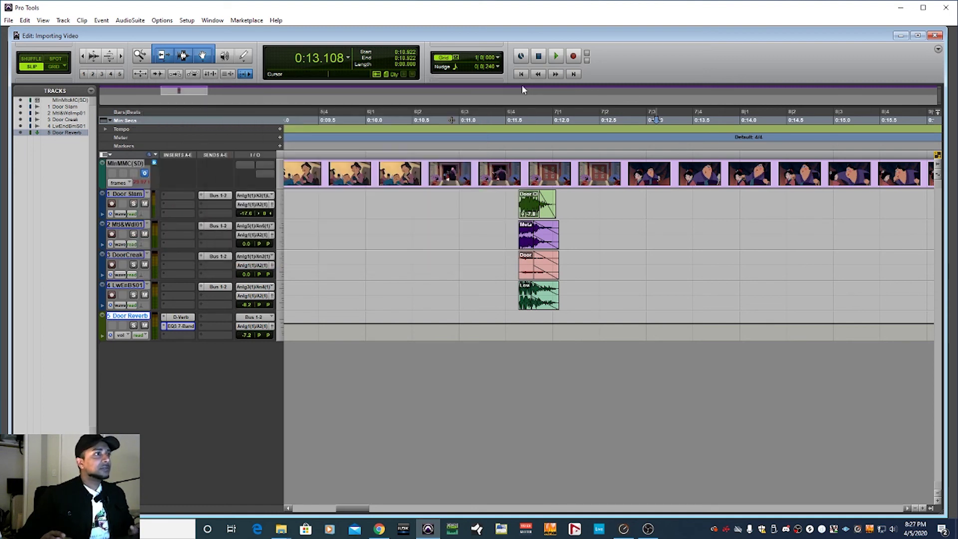